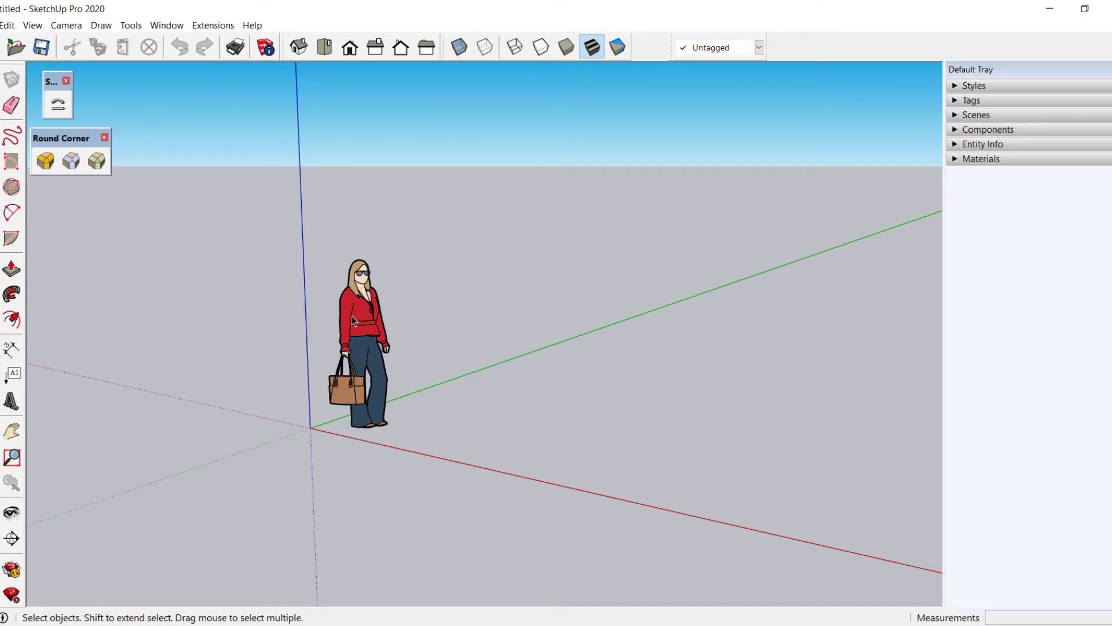
Step: Delete the default woman scale figure so only the axes remain
{"action": "left_click", "coordinate": [359, 319]}
{"action": "key", "text": "Delete"}
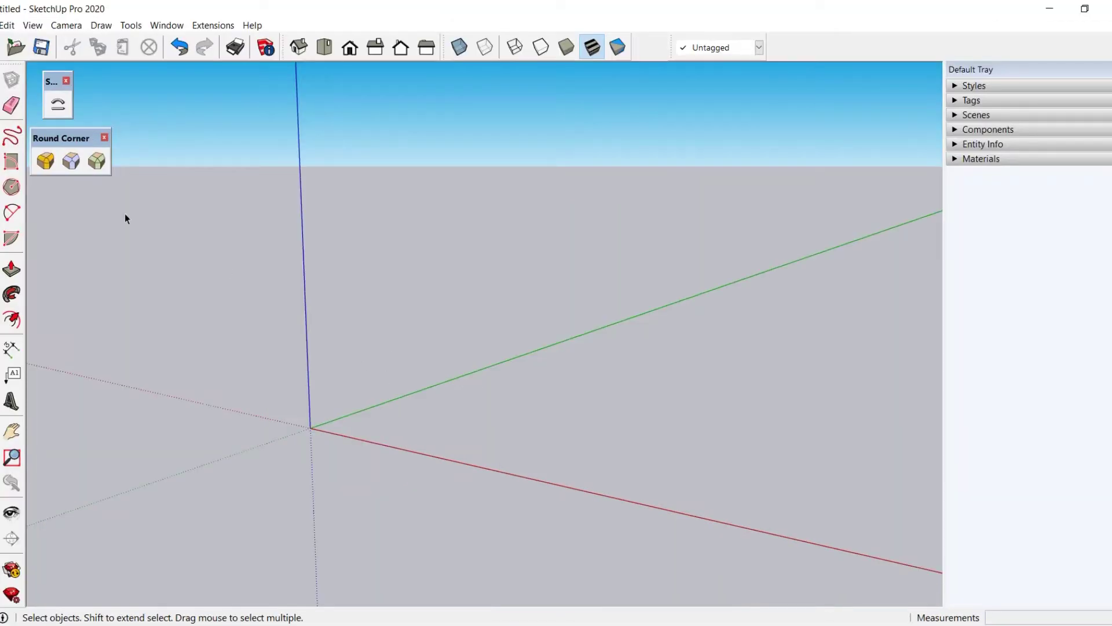
Step: Draw a 2' by 2' square with one corner at the origin
{"action": "left_click", "coordinate": [11, 161]}
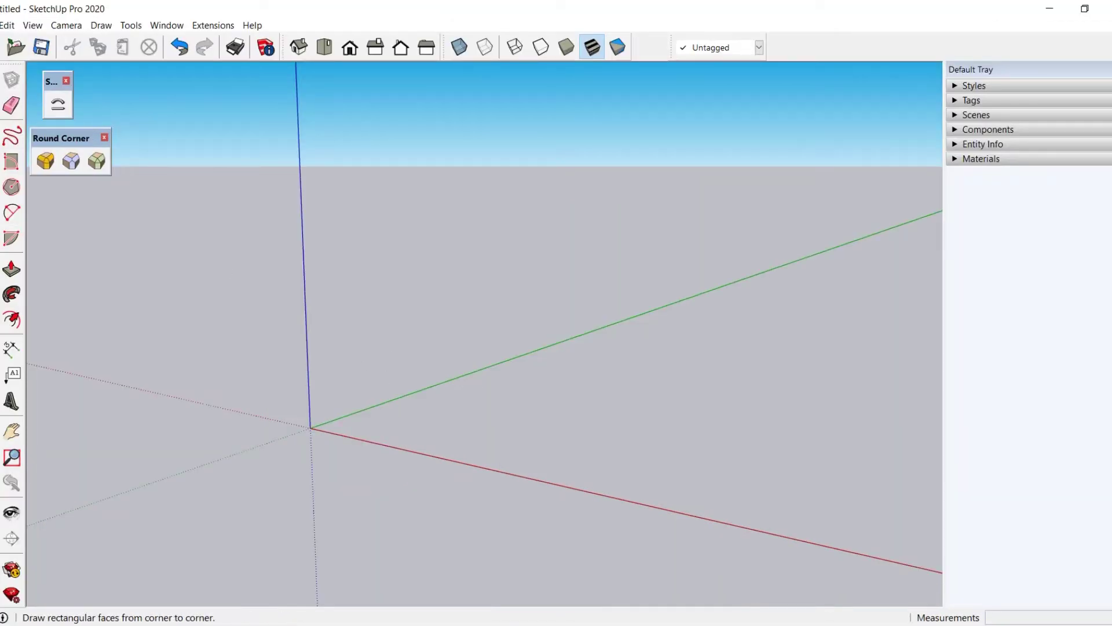
{"action": "left_click", "coordinate": [310, 428]}
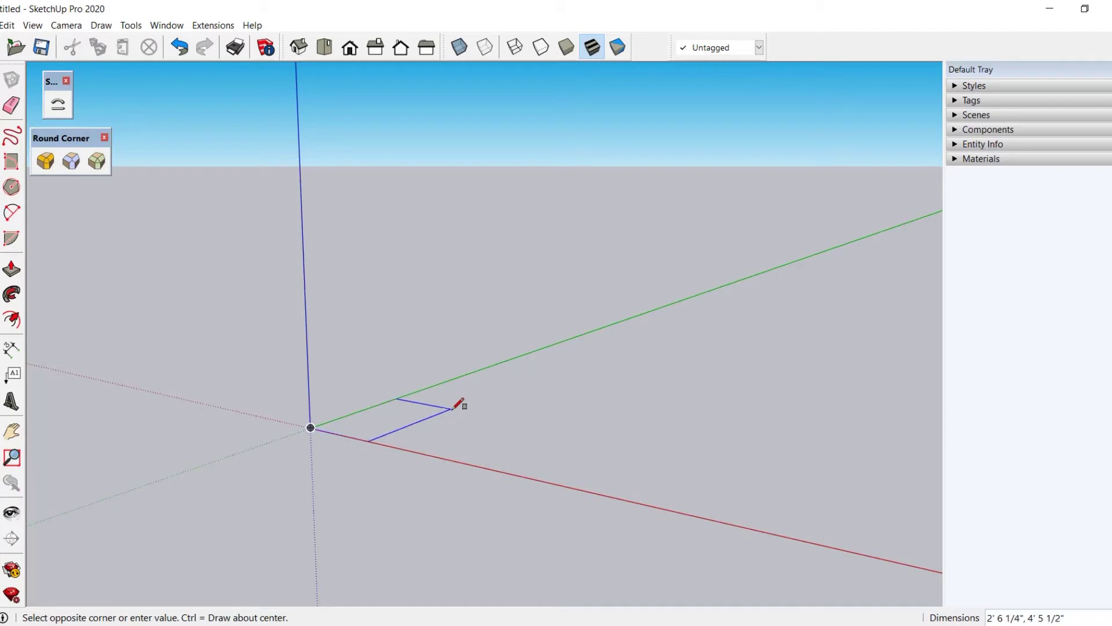
{"action": "type", "text": "2',2'"}
{"action": "key", "text": "Return"}
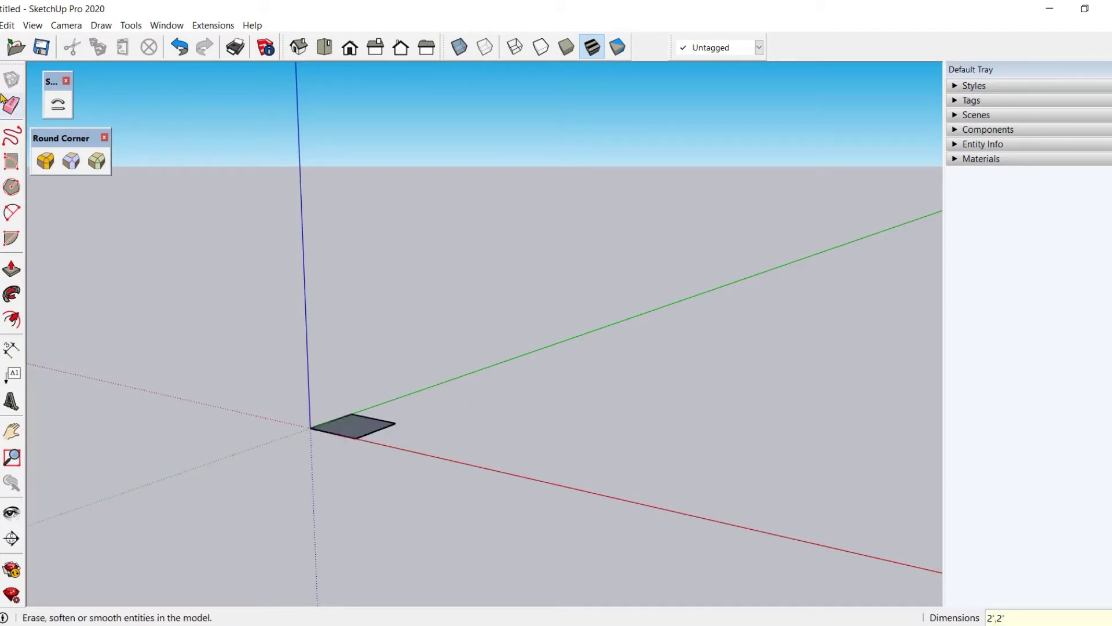
{"action": "left_click", "coordinate": [12, 79]}
{"action": "key", "text": "shift+z"}
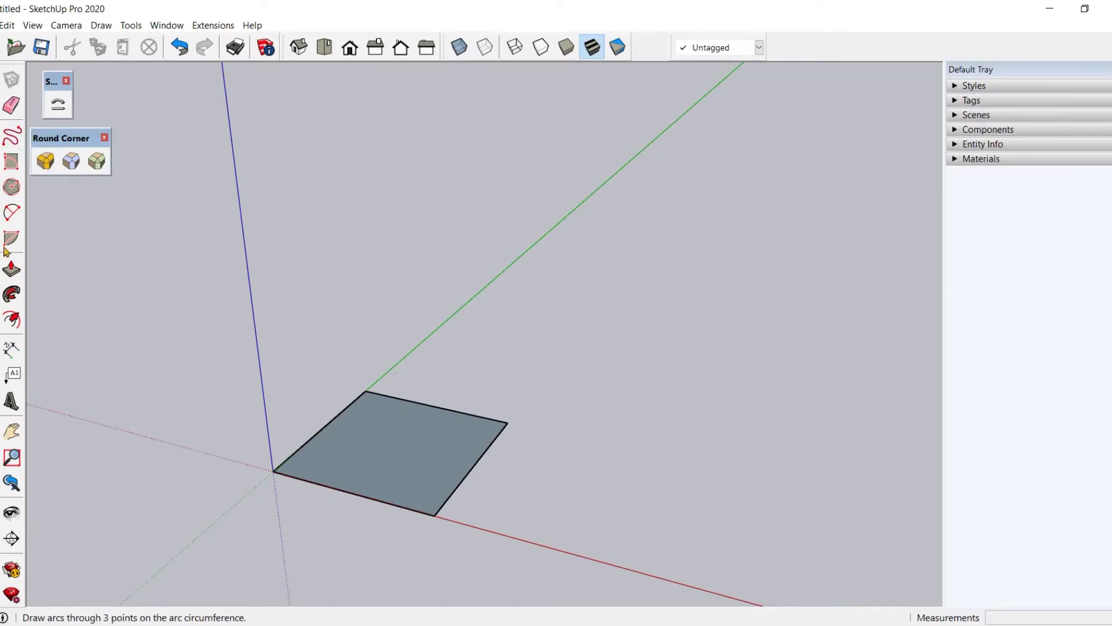
Step: Round the square's far side with a 2 Point Arc between opposite edge midpoints
{"action": "left_click", "coordinate": [12, 214]}
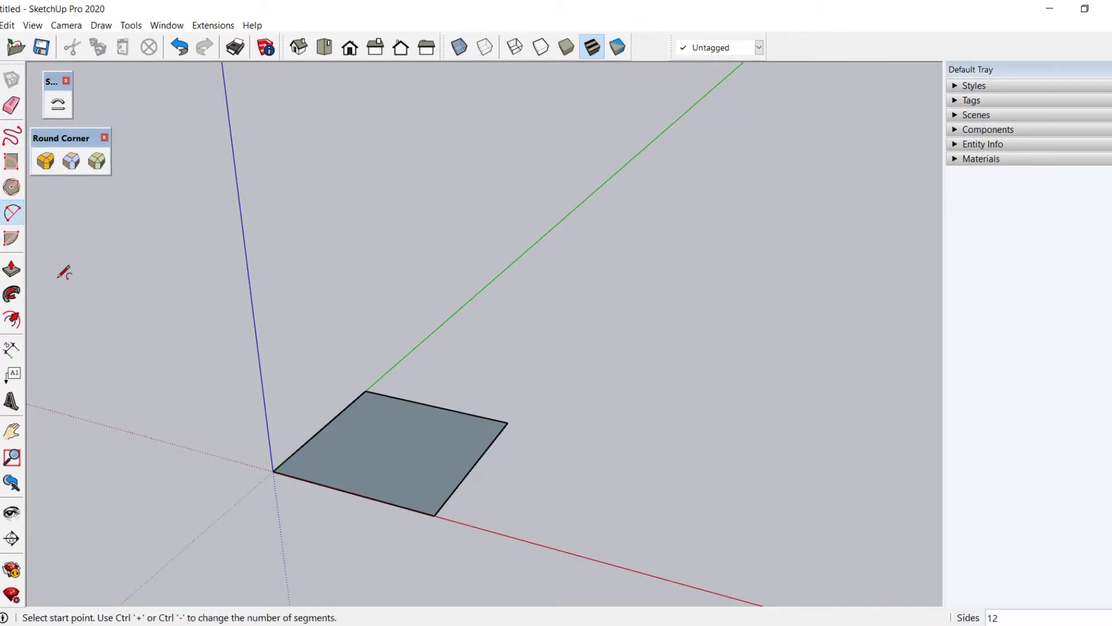
{"action": "left_click", "coordinate": [322, 428]}
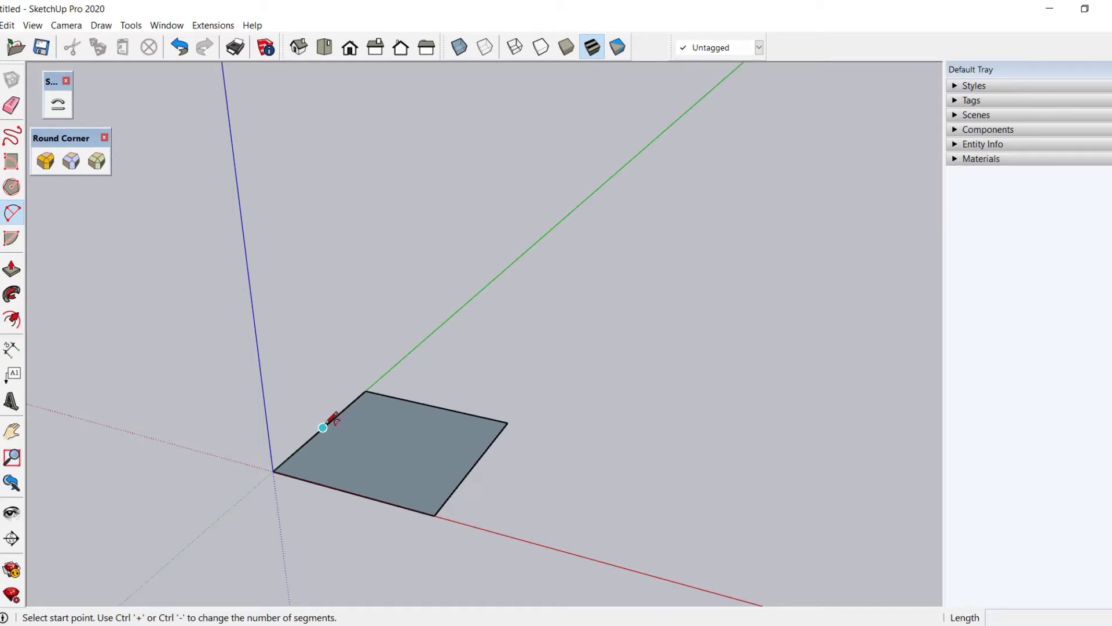
{"action": "left_click", "coordinate": [475, 464]}
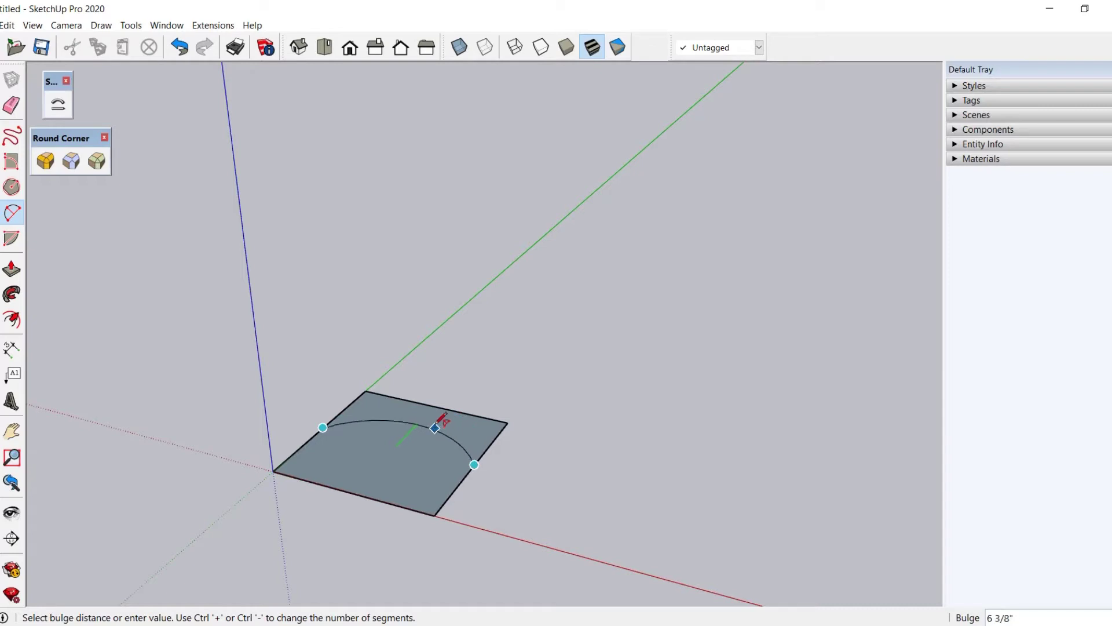
{"action": "left_click", "coordinate": [439, 404]}
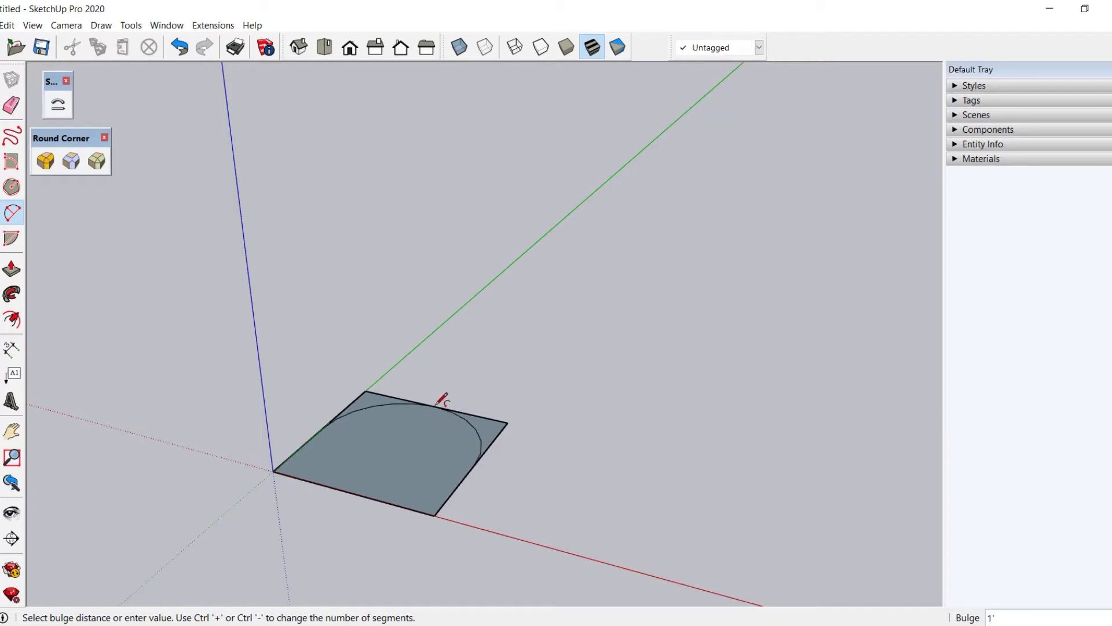
{"action": "key", "text": "space"}
Step: Delete the small face and leftover edges outside the arc, keeping the D-shaped face
{"action": "scroll", "coordinate": [398, 400], "scroll_direction": "up", "scroll_amount": 3}
{"action": "left_click", "coordinate": [374, 386]}
{"action": "key", "text": "Delete"}
{"action": "left_click", "coordinate": [374, 379]}
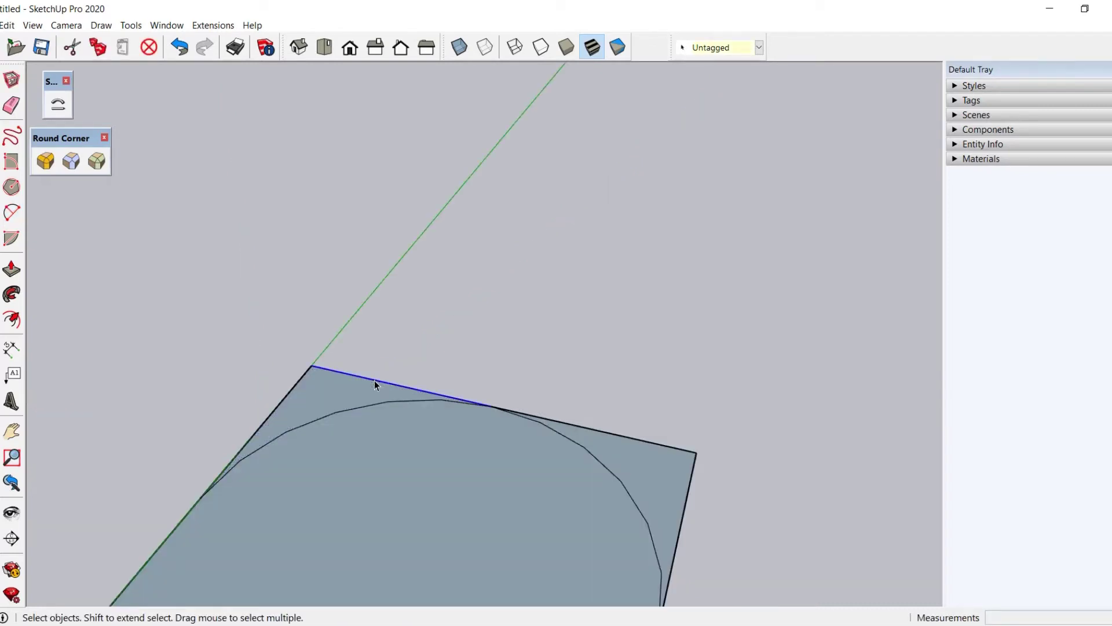
{"action": "key", "text": "Delete"}
{"action": "left_click", "coordinate": [632, 433]}
{"action": "key", "text": "Delete"}
{"action": "left_click", "coordinate": [680, 519]}
{"action": "key", "text": "Delete"}
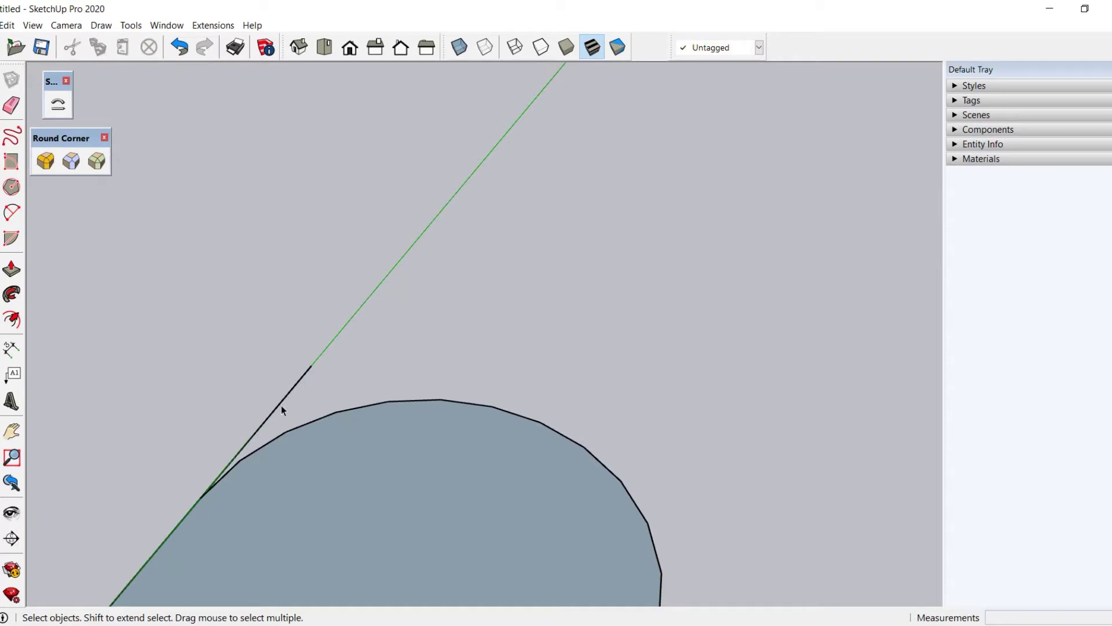
Step: Orbit so the axes show and window-select the whole D-shaped face
{"action": "scroll", "coordinate": [280, 405], "scroll_direction": "down", "scroll_amount": 3}
{"action": "middle_click_drag", "start_coordinate": [295, 331], "coordinate": [373, 266]}
{"action": "scroll", "coordinate": [373, 266], "scroll_direction": "down", "scroll_amount": 2}
{"action": "left_click_drag", "start_coordinate": [454, 224], "coordinate": [202, 469]}
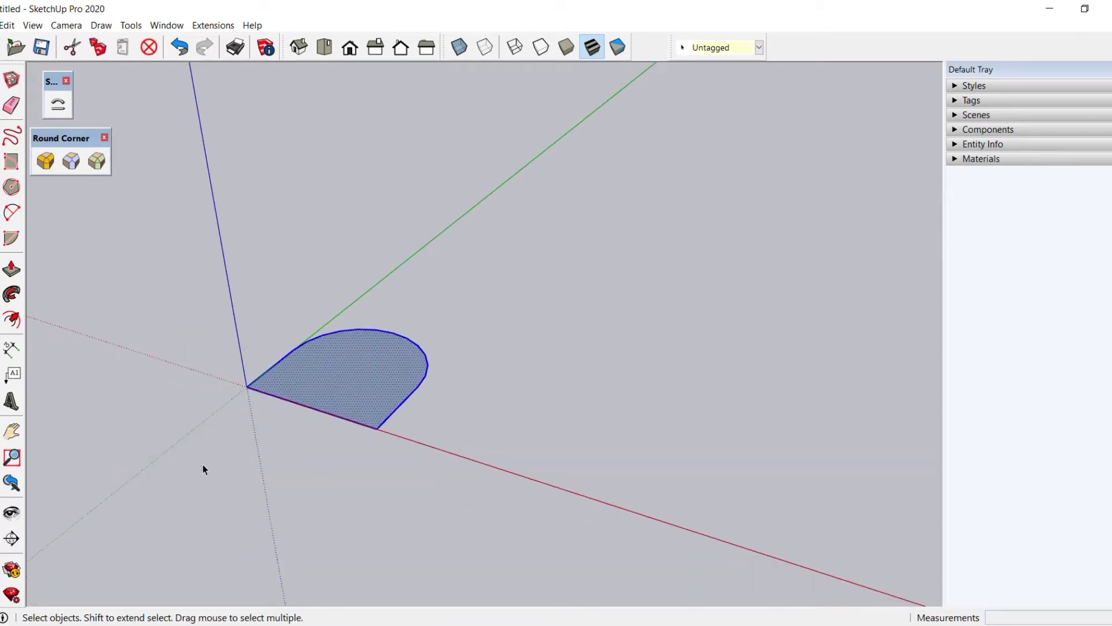
Step: Copy the D-shape further along the red axis with Move and Ctrl
{"action": "key", "text": "m"}
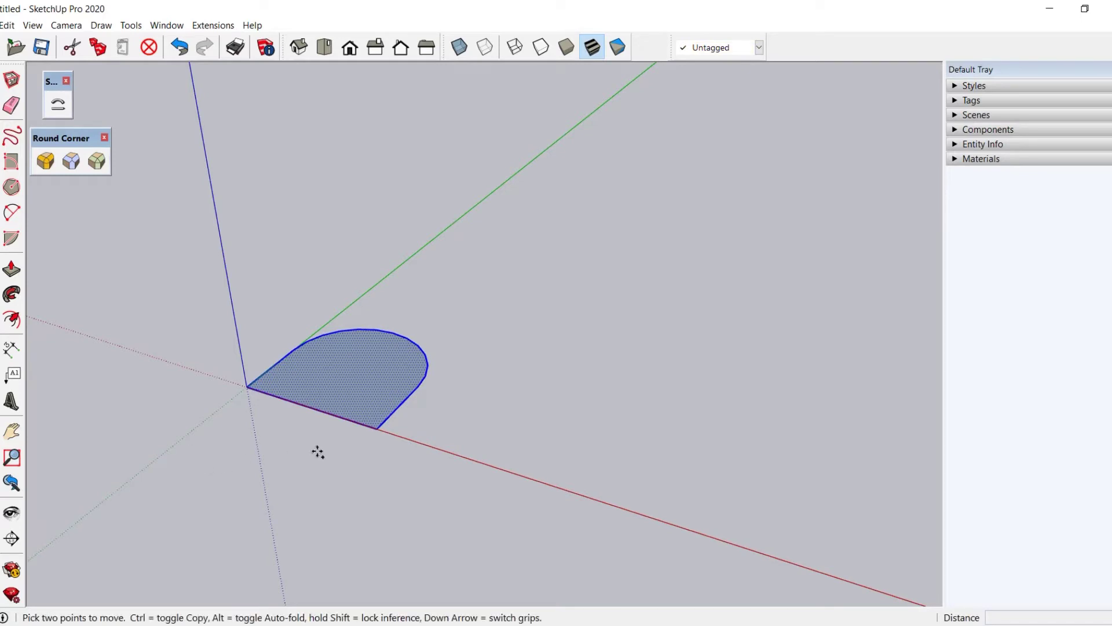
{"action": "left_click", "coordinate": [375, 427]}
{"action": "key", "text": "ctrl"}
{"action": "left_click", "coordinate": [644, 523]}
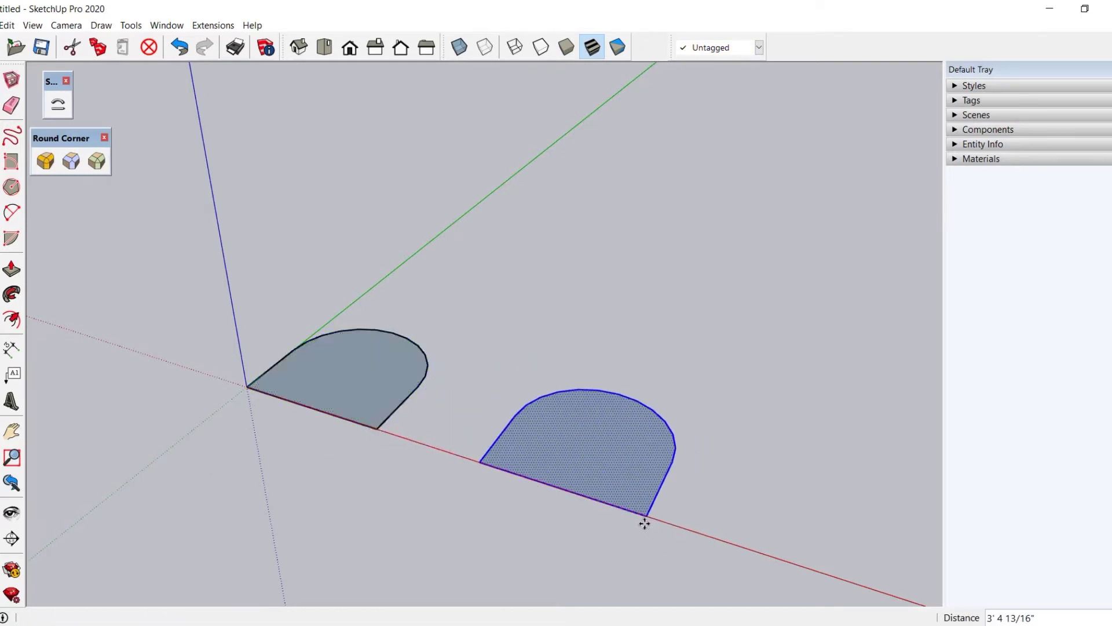
{"action": "key", "text": "space"}
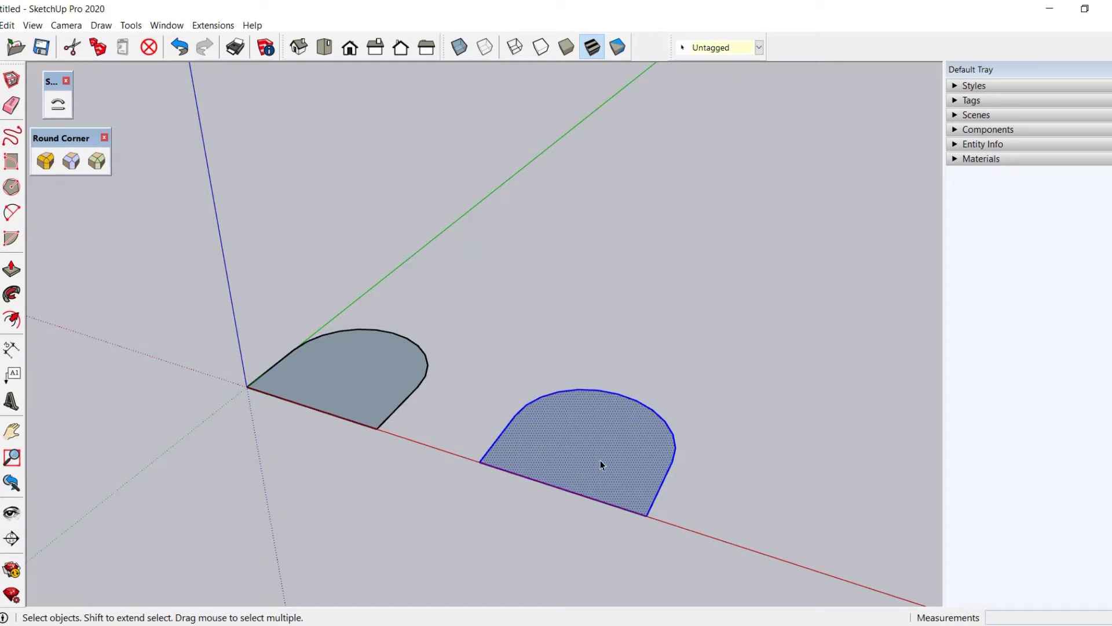
Step: Delete the copy's straight bottom edge, leaving only its curved outline
{"action": "left_click", "coordinate": [571, 495]}
{"action": "key", "text": "Delete"}
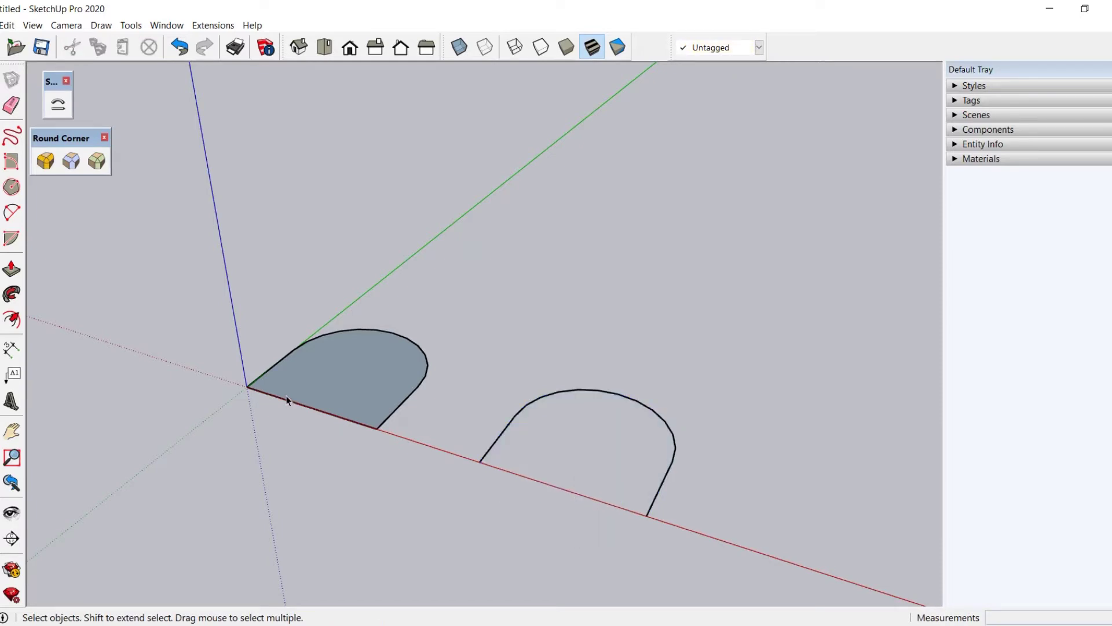
{"action": "scroll", "coordinate": [265, 326], "scroll_direction": "down", "scroll_amount": 3}
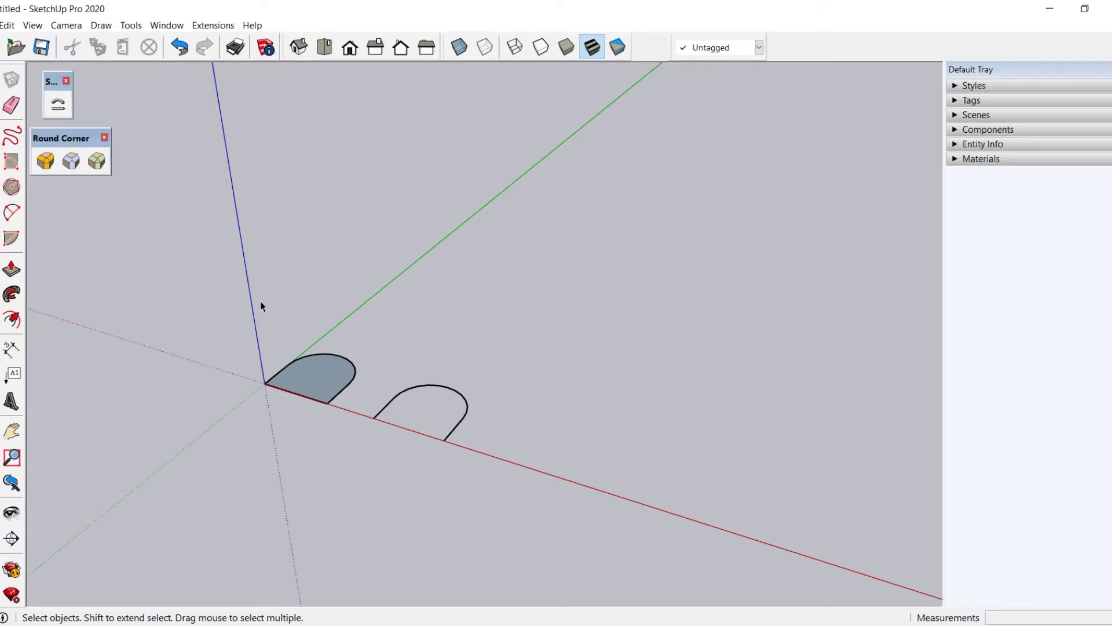
{"action": "scroll", "coordinate": [261, 306], "scroll_direction": "down", "scroll_amount": 1}
Step: Draw an upright 2',3' rectangle anchored on the red axis beyond the outline
{"action": "left_click", "coordinate": [11, 161]}
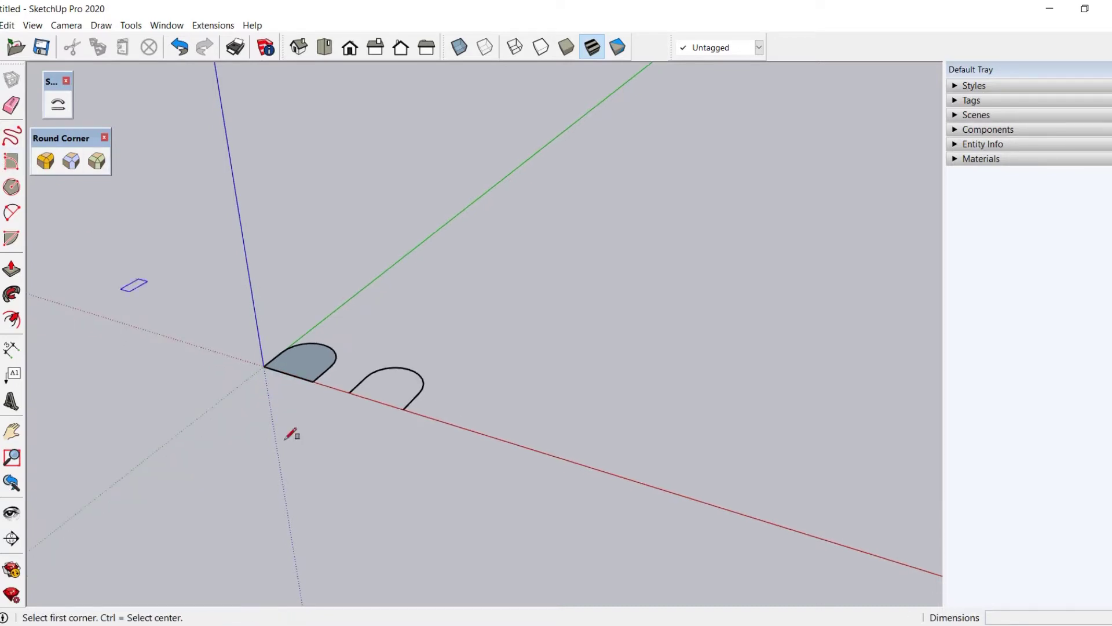
{"action": "left_click", "coordinate": [514, 441]}
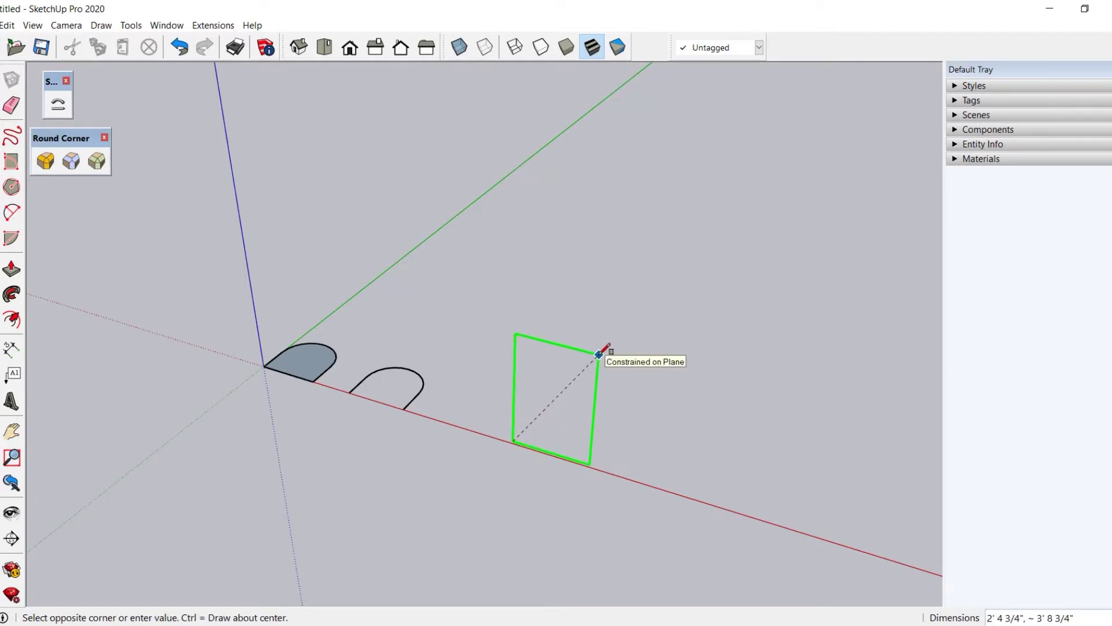
{"action": "type", "text": "2',3'"}
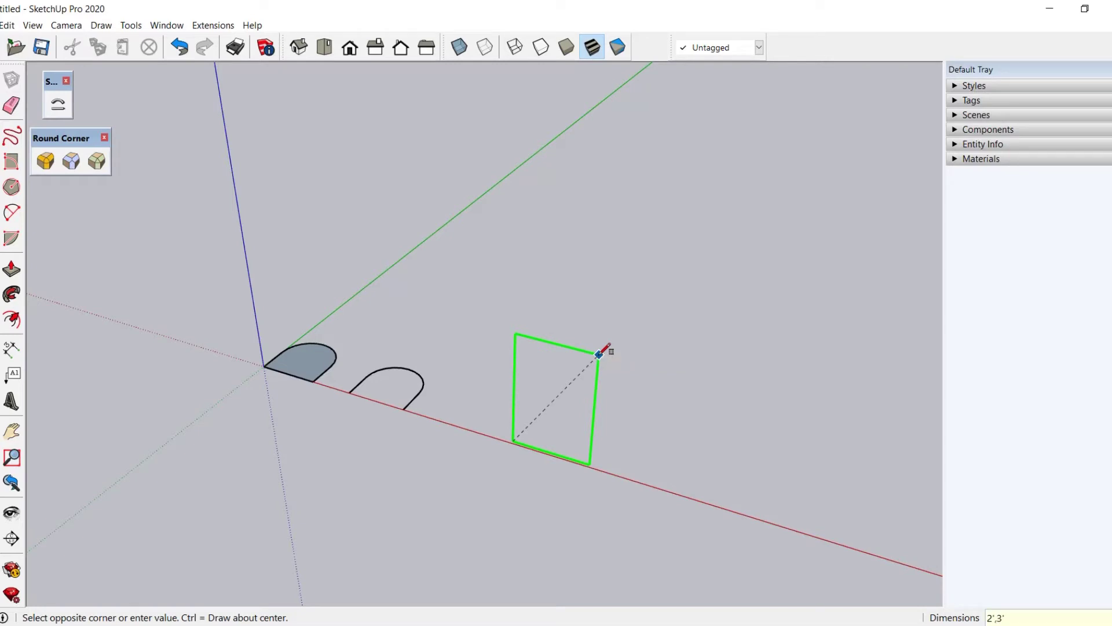
{"action": "key", "text": "Return"}
{"action": "key", "text": "space"}
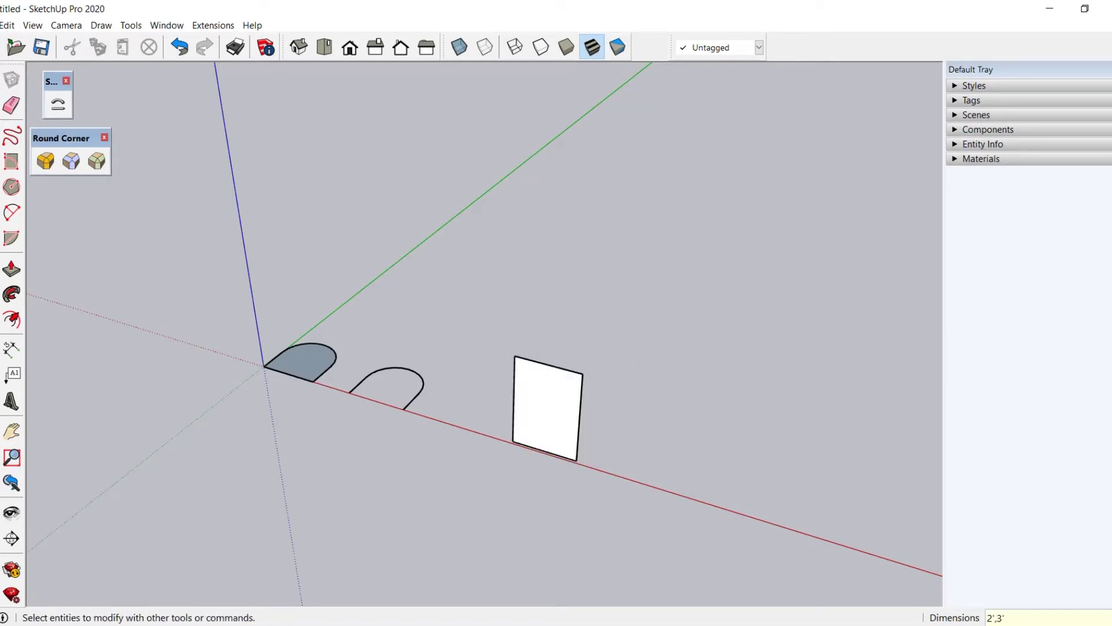
{"action": "scroll", "coordinate": [559, 472], "scroll_direction": "up", "scroll_amount": 5}
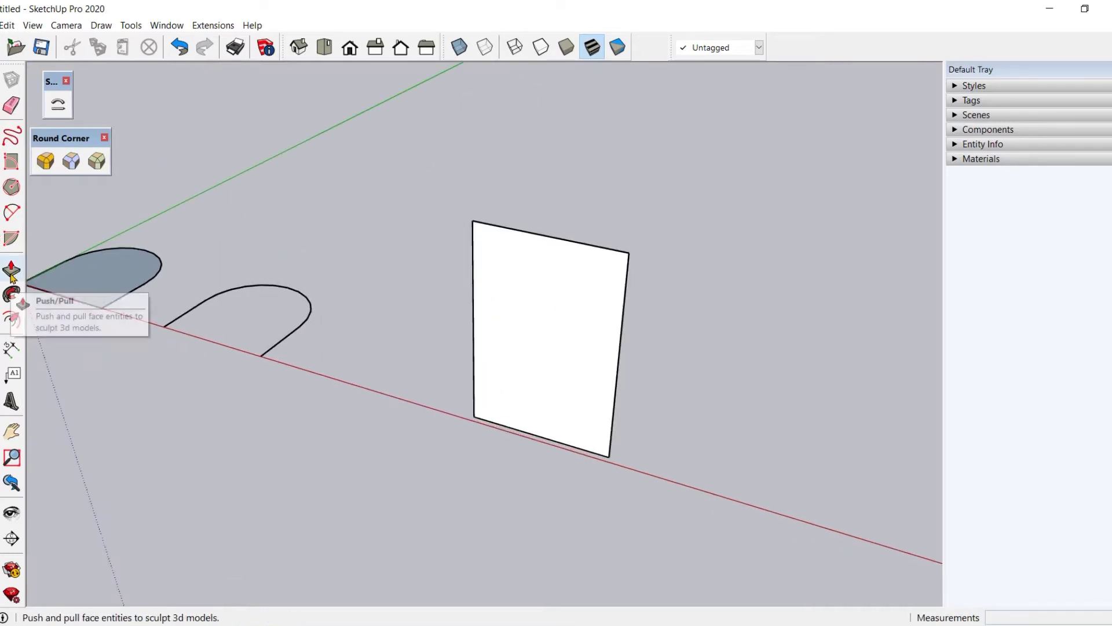
Step: Offset the rectangle inward 2" and delete the inner face to leave a frame
{"action": "left_click", "coordinate": [12, 318]}
{"action": "left_click", "coordinate": [545, 235]}
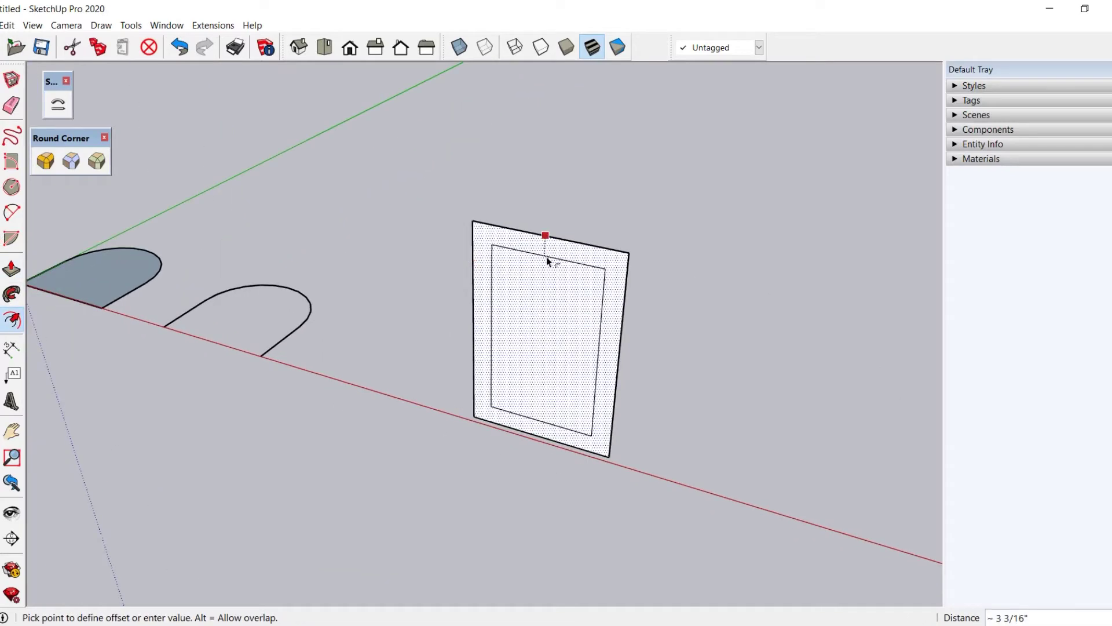
{"action": "left_click", "coordinate": [547, 256]}
{"action": "type", "text": "2"}
{"action": "key", "text": "Return"}
{"action": "key", "text": "space"}
{"action": "left_click", "coordinate": [533, 311]}
{"action": "key", "text": "Delete"}
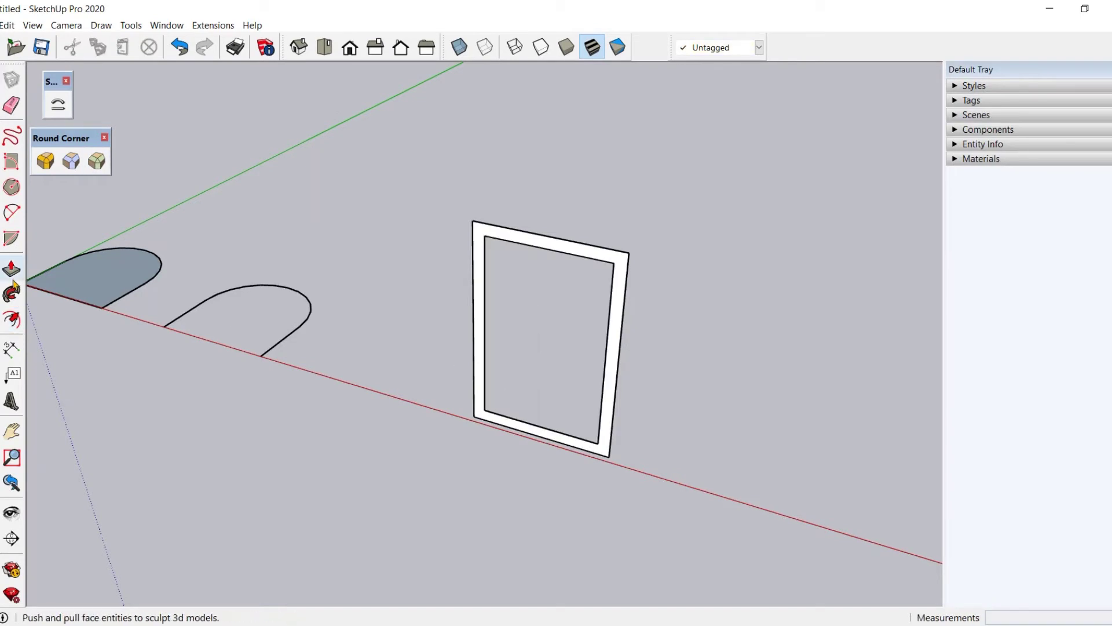
Step: Push/pull the frame to 1" thick
{"action": "left_click", "coordinate": [12, 272]}
{"action": "left_click", "coordinate": [529, 241]}
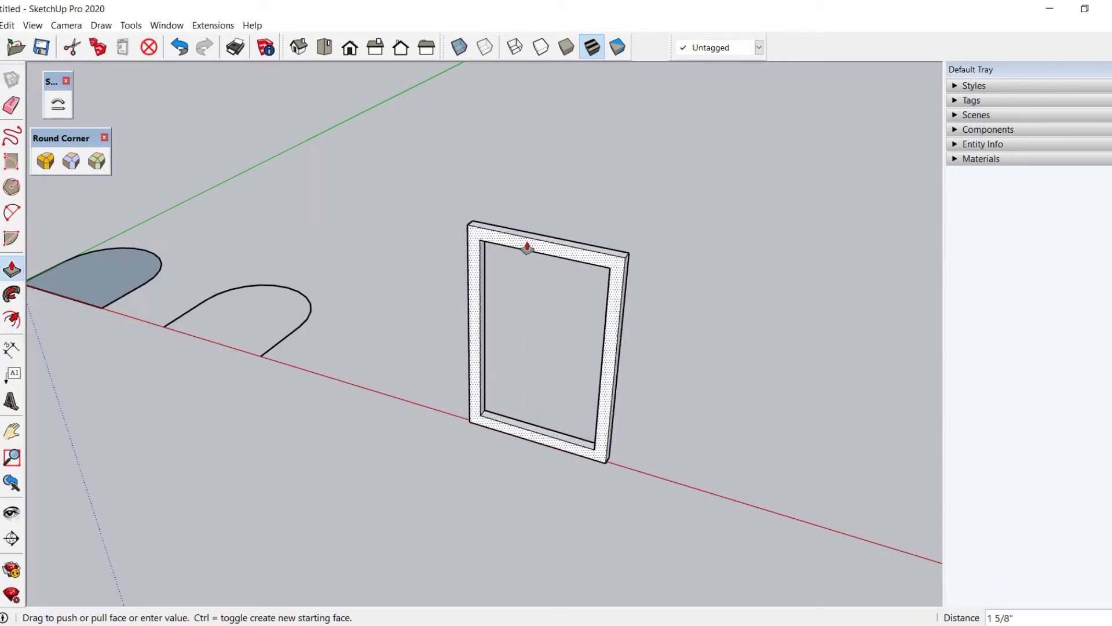
{"action": "type", "text": "1"}
{"action": "key", "text": "Return"}
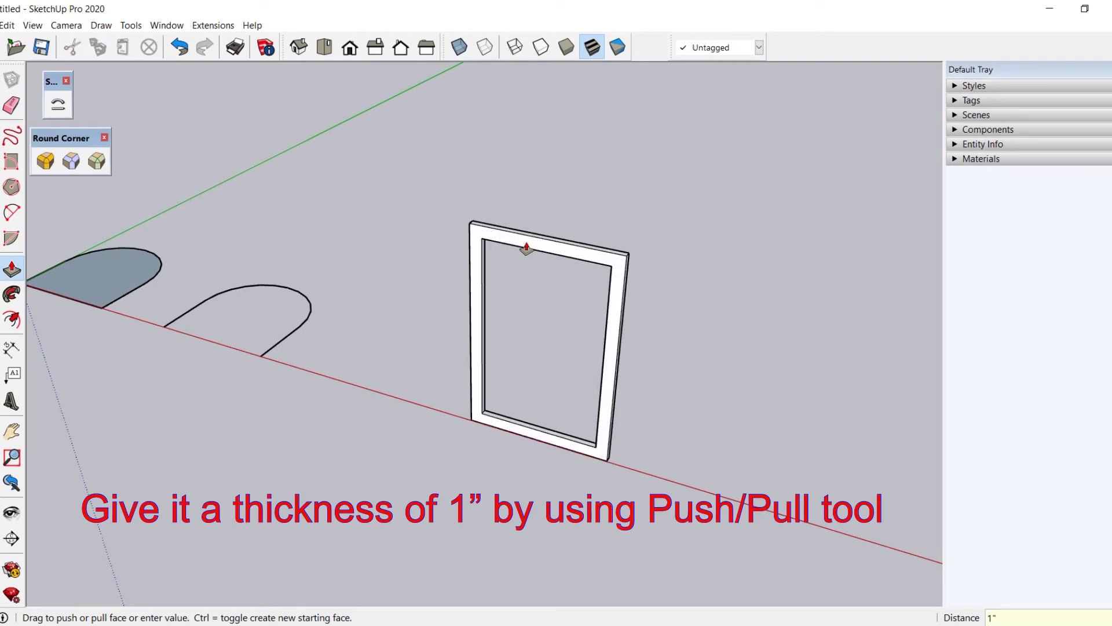
{"action": "left_click", "coordinate": [11, 79]}
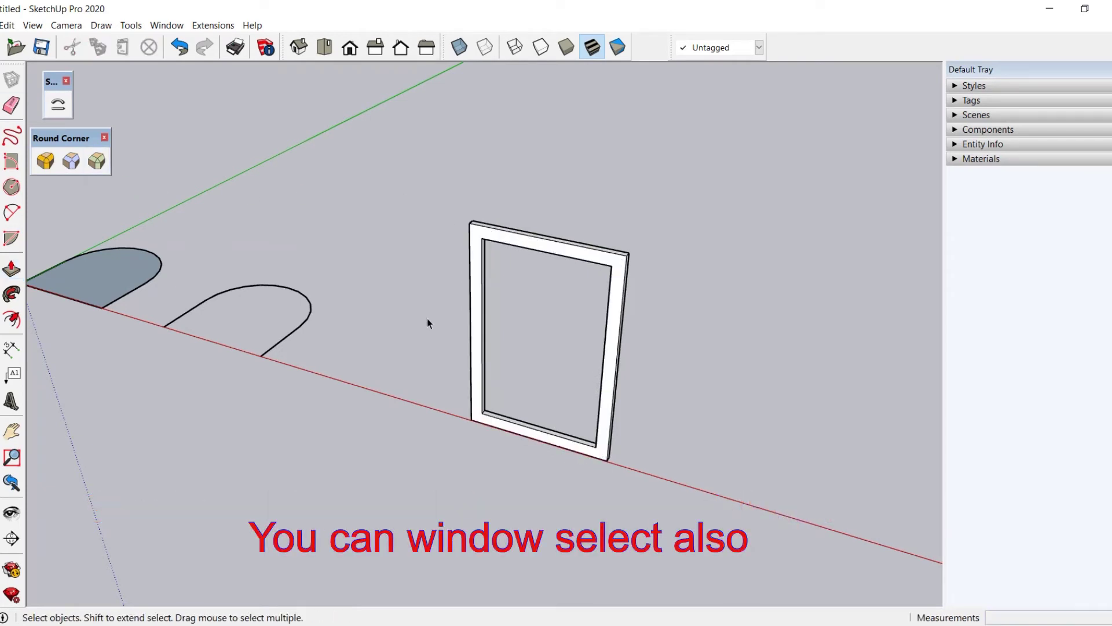
Step: Select the whole frame and make it a group
{"action": "left_click_drag", "start_coordinate": [640, 212], "coordinate": [468, 460]}
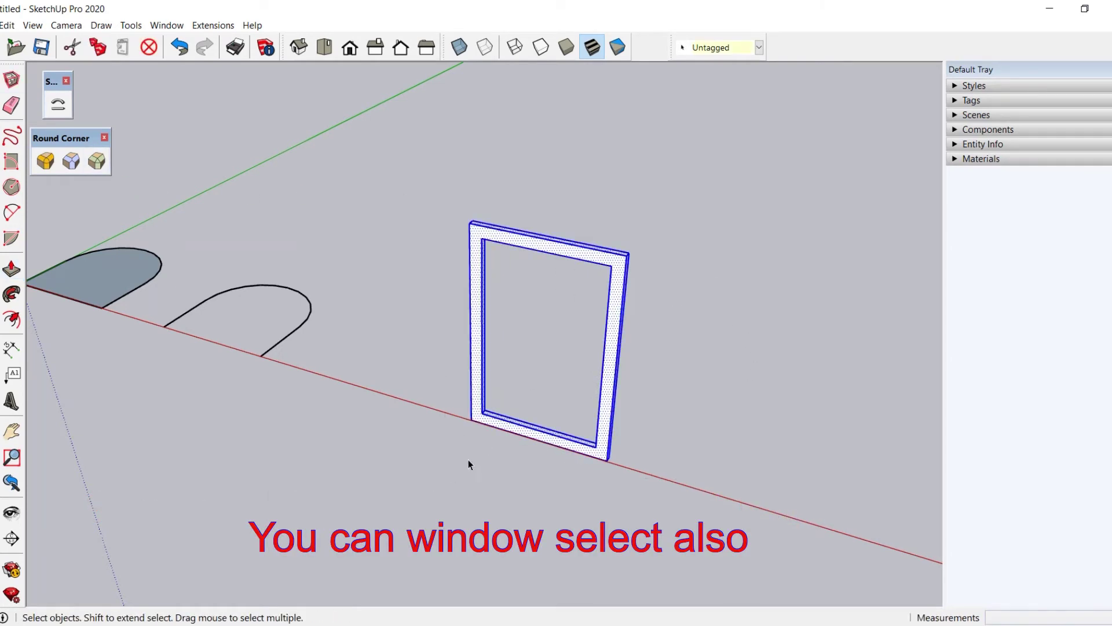
{"action": "right_click", "coordinate": [509, 430]}
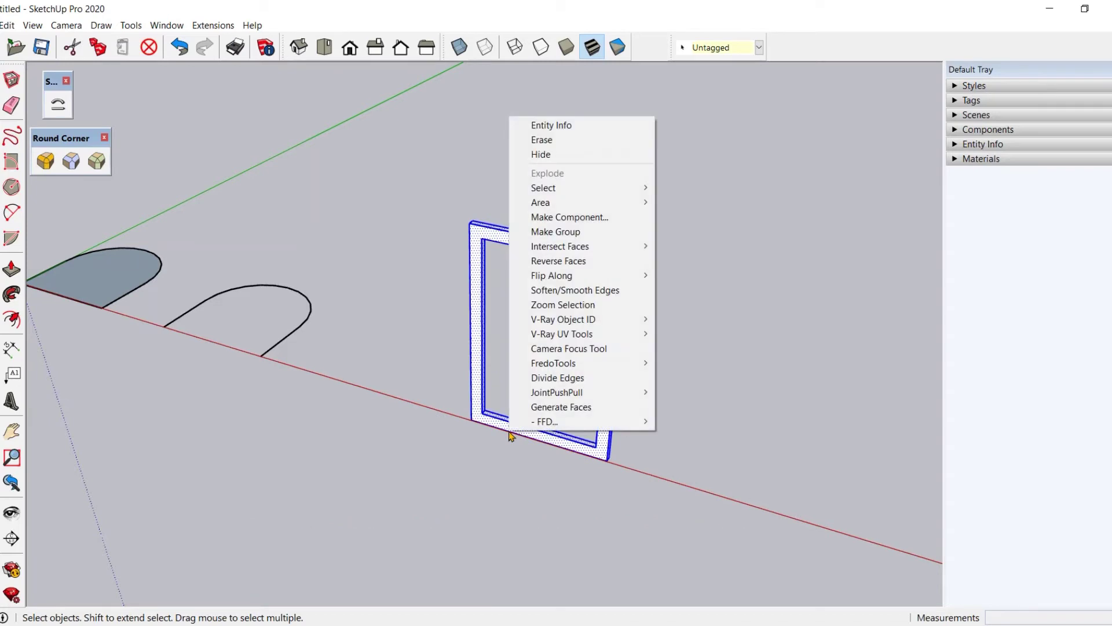
{"action": "left_click", "coordinate": [548, 232]}
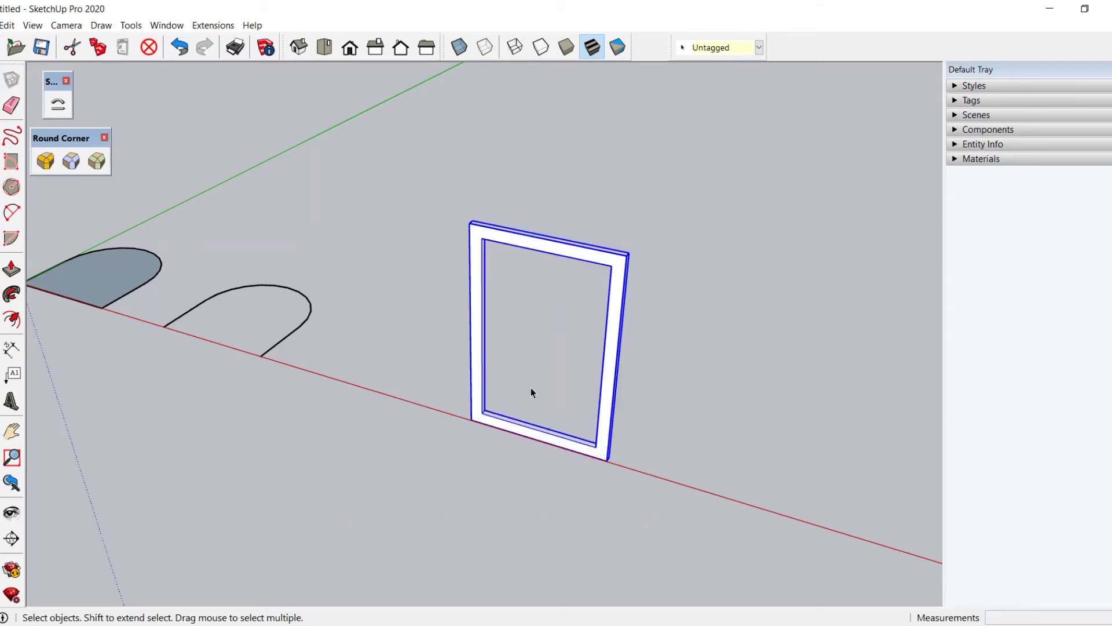
{"action": "left_click", "coordinate": [618, 471]}
Step: Turn on X-ray and orbit to face the inside of the frame
{"action": "middle_click_drag", "start_coordinate": [621, 481], "coordinate": [540, 519]}
{"action": "scroll", "coordinate": [420, 431], "scroll_direction": "up", "scroll_amount": 3}
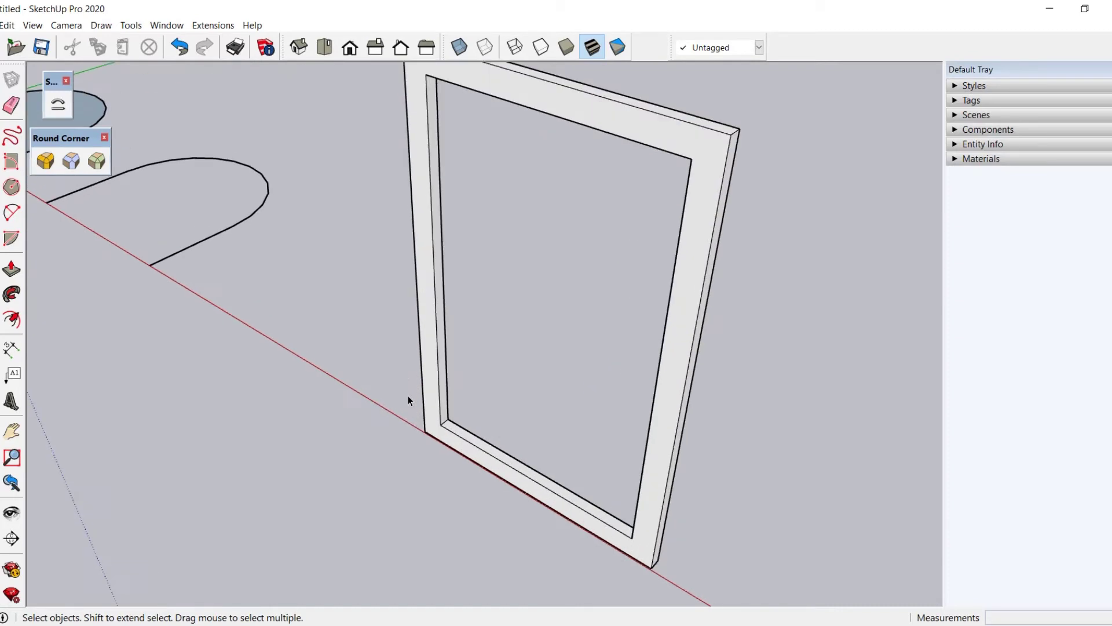
{"action": "left_click", "coordinate": [459, 48]}
{"action": "middle_click_drag", "start_coordinate": [531, 384], "coordinate": [578, 404]}
Step: Draw a vertical line from the frame's inner bottom corner up to its top edge
{"action": "left_click", "coordinate": [12, 238]}
{"action": "left_click", "coordinate": [524, 451]}
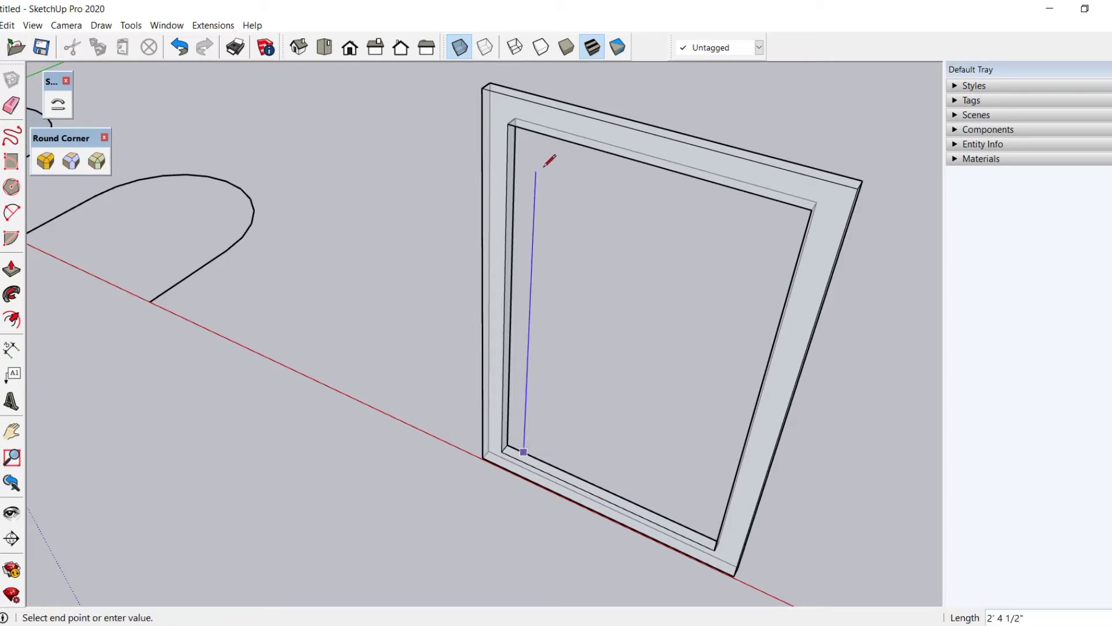
{"action": "left_click", "coordinate": [538, 123]}
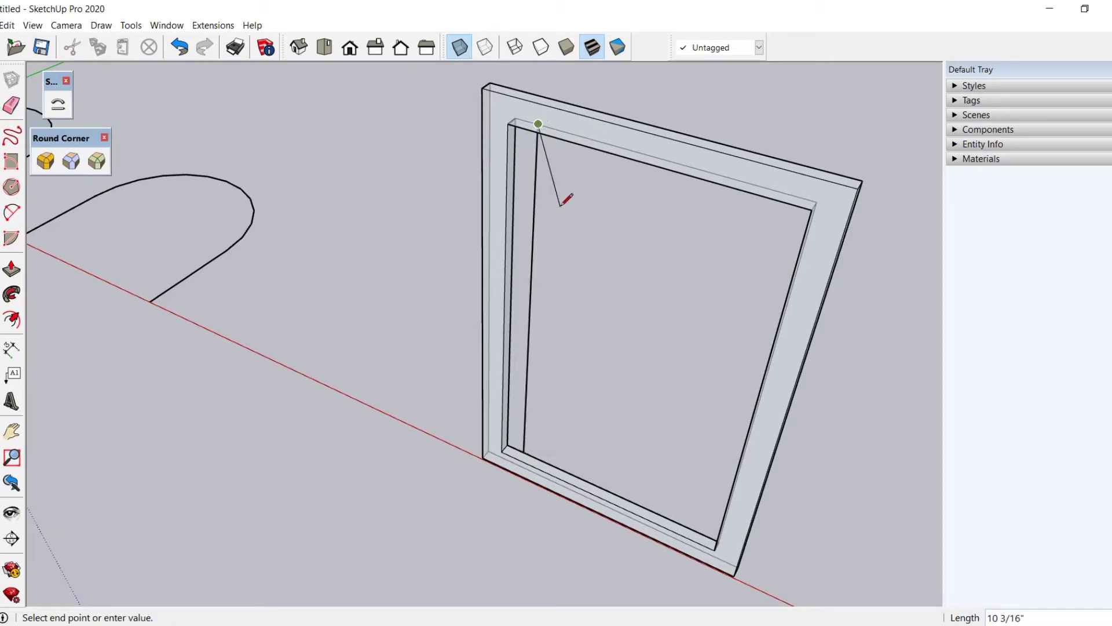
{"action": "key", "text": "space"}
{"action": "scroll", "coordinate": [539, 466], "scroll_direction": "up", "scroll_amount": 2}
{"action": "scroll", "coordinate": [538, 465], "scroll_direction": "up", "scroll_amount": 1}
{"action": "left_click", "coordinate": [523, 405]}
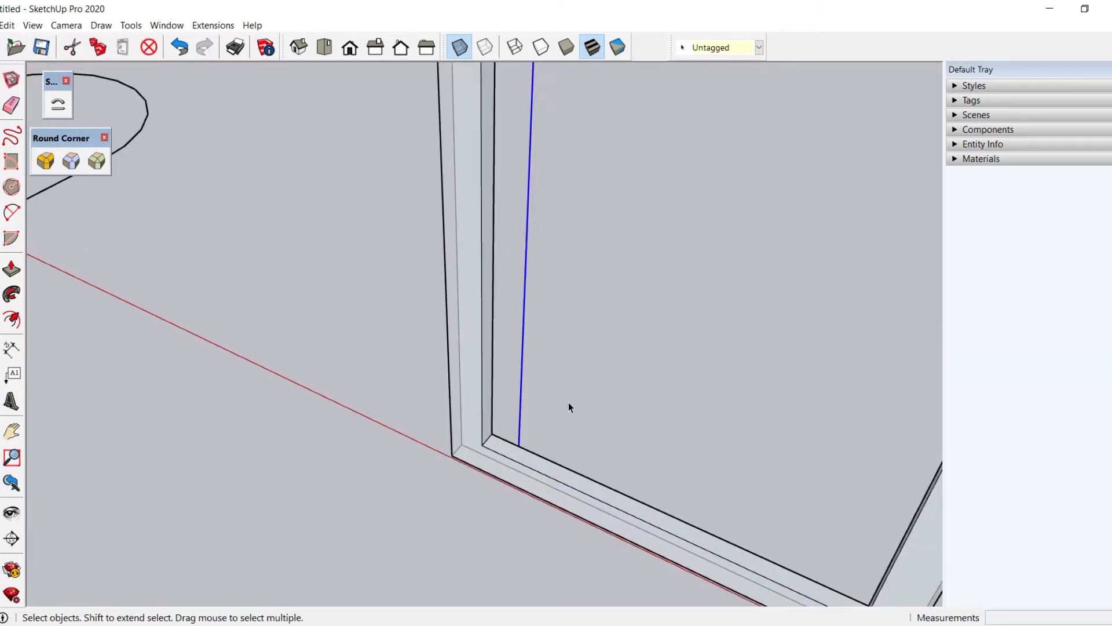
{"action": "key", "text": "m"}
{"action": "left_click", "coordinate": [432, 404]}
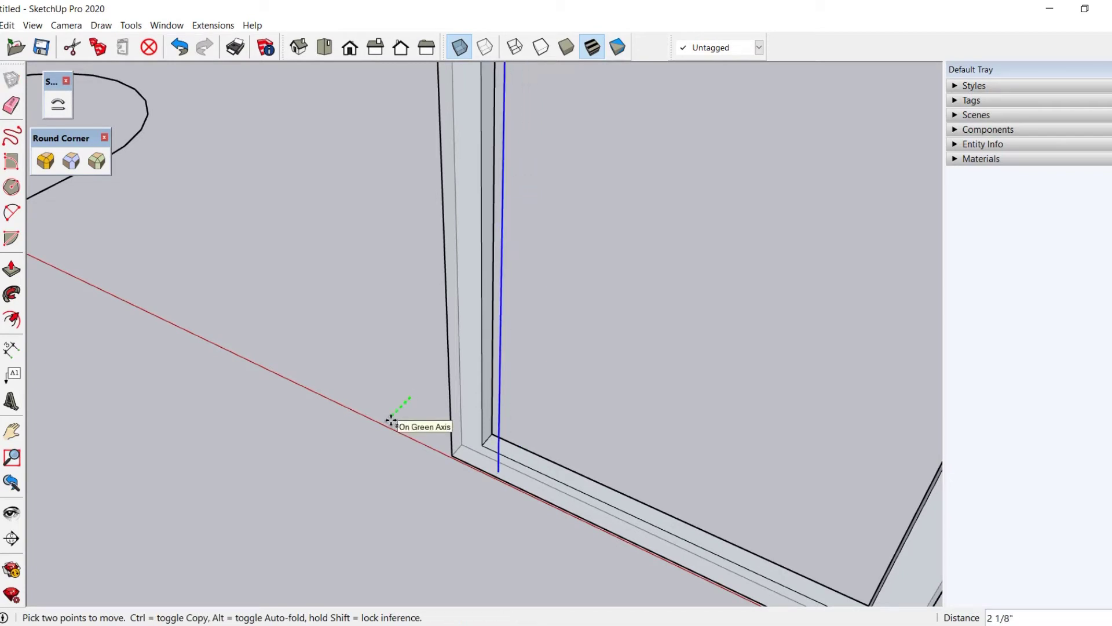
{"action": "key", "text": "Escape"}
{"action": "key", "text": "space"}
{"action": "middle_click_drag", "start_coordinate": [253, 392], "coordinate": [161, 360]}
Step: Draw a 1/4" radius circle at the vertical line's bottom end
{"action": "key", "text": "c"}
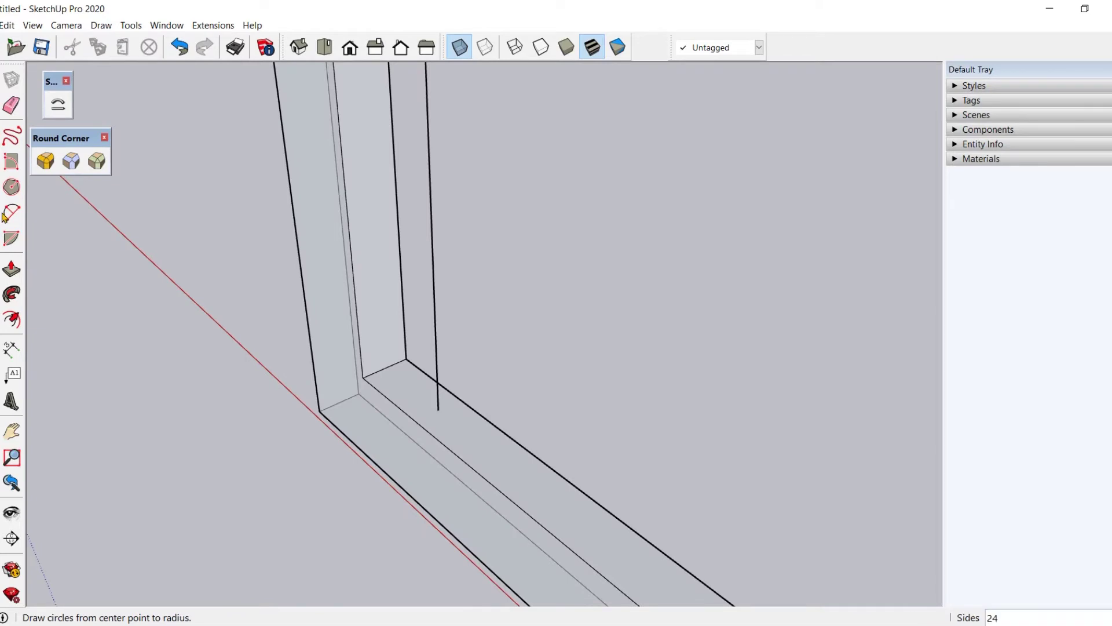
{"action": "left_click", "coordinate": [438, 410]}
{"action": "type", "text": "1/4"}
{"action": "key", "text": "Return"}
{"action": "key", "text": "space"}
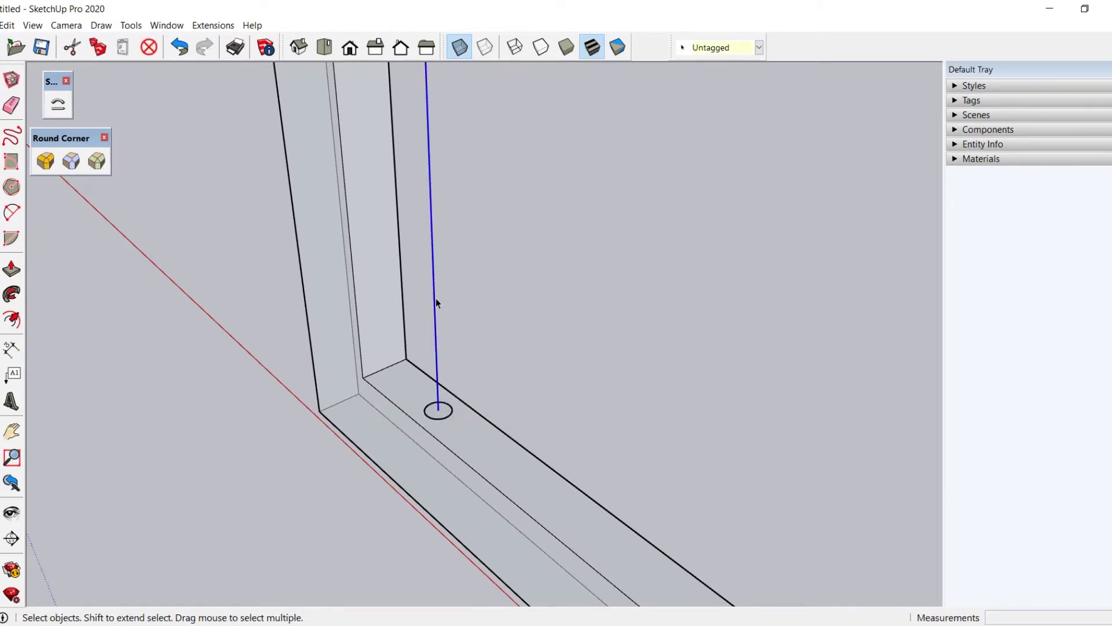
Step: Sweep the circle up the vertical line with Follow Me to form a rod
{"action": "left_click", "coordinate": [13, 296]}
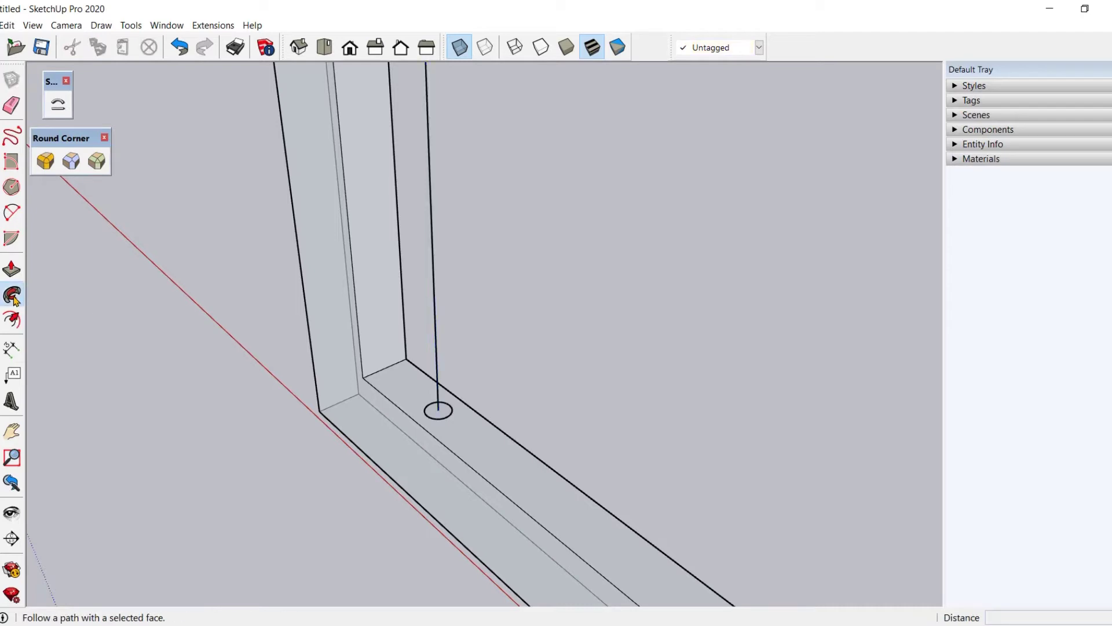
{"action": "left_click", "coordinate": [443, 417]}
{"action": "key", "text": "space"}
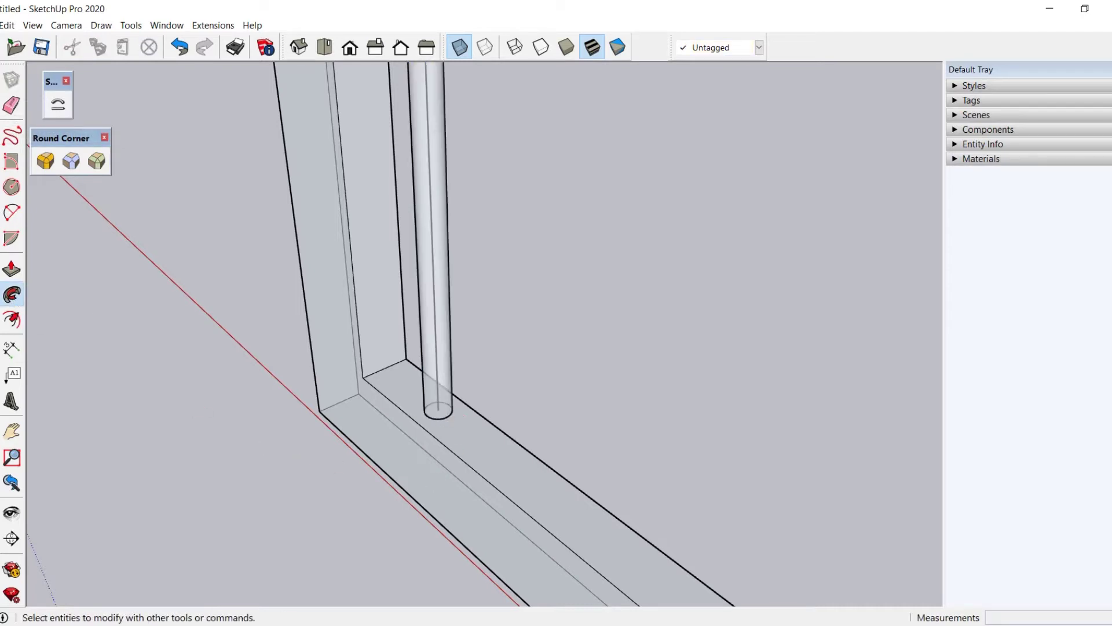
{"action": "middle_click_drag", "start_coordinate": [443, 417], "coordinate": [366, 429]}
{"action": "left_click", "coordinate": [366, 429]}
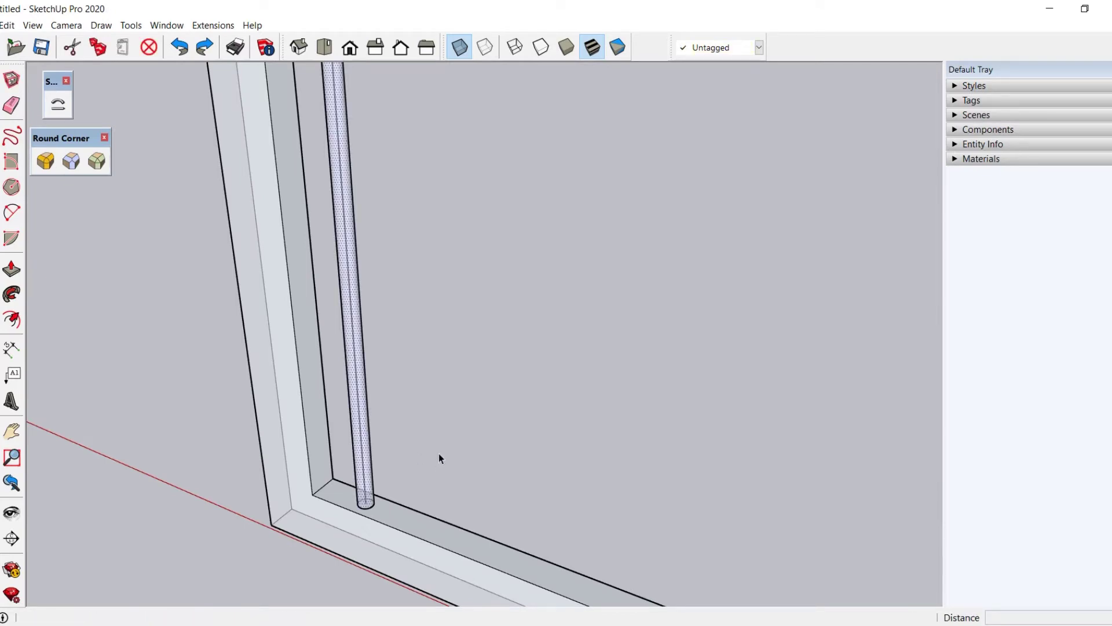
Step: Copy the rod 1" along the sill and array it x18
{"action": "key", "text": "m"}
{"action": "scroll", "coordinate": [371, 527], "scroll_direction": "up", "scroll_amount": 2}
{"action": "scroll", "coordinate": [371, 527], "scroll_direction": "up", "scroll_amount": 3}
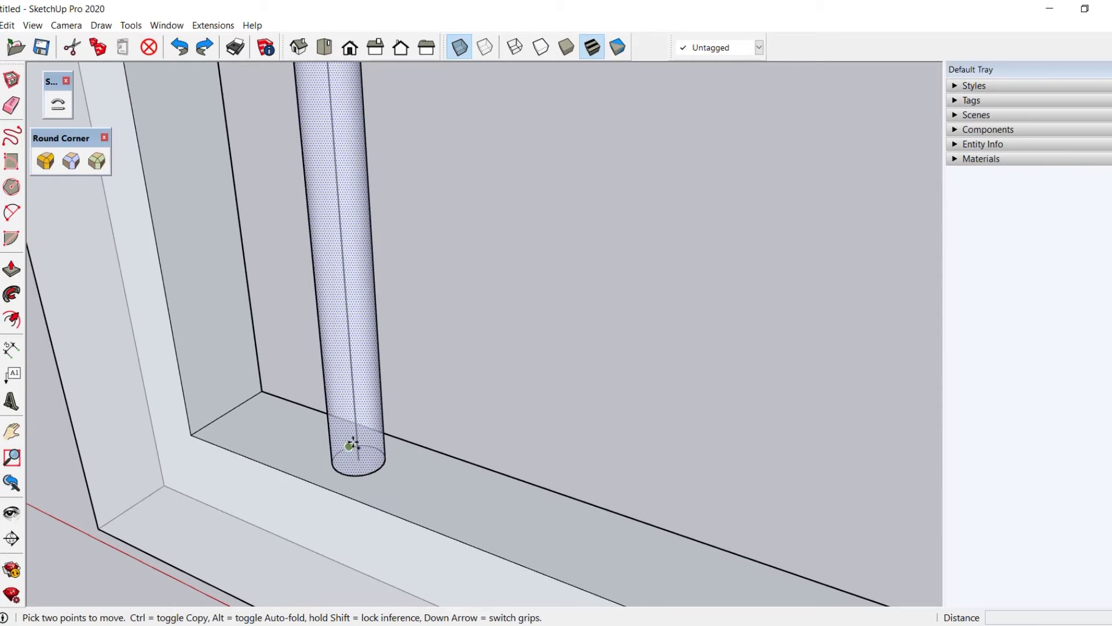
{"action": "left_click", "coordinate": [360, 461]}
{"action": "key", "text": "ctrl"}
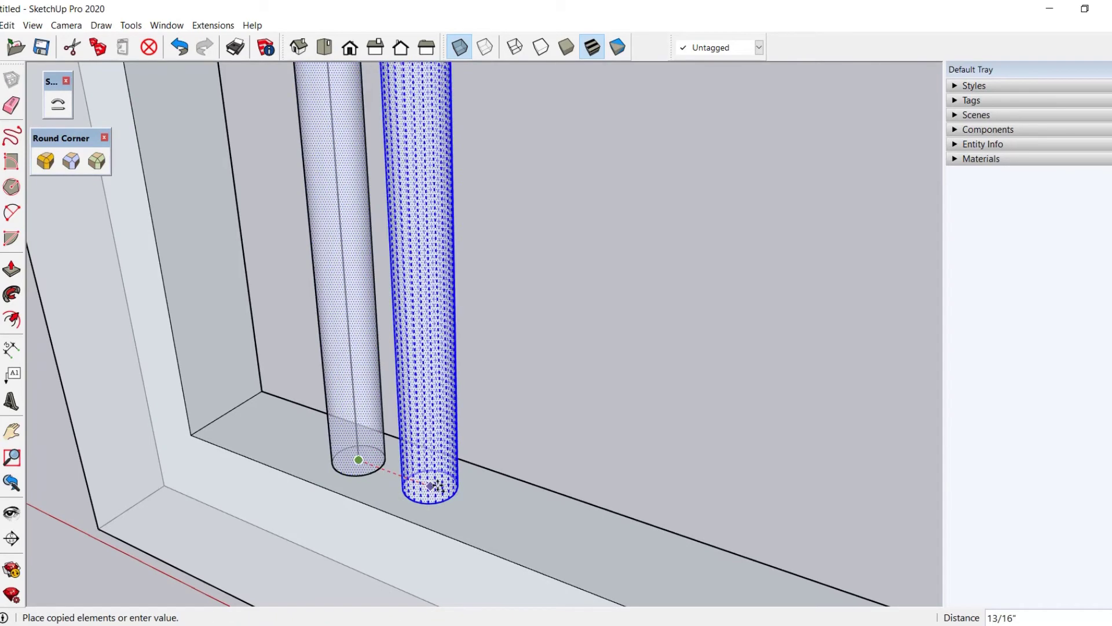
{"action": "type", "text": "1"}
{"action": "key", "text": "Return"}
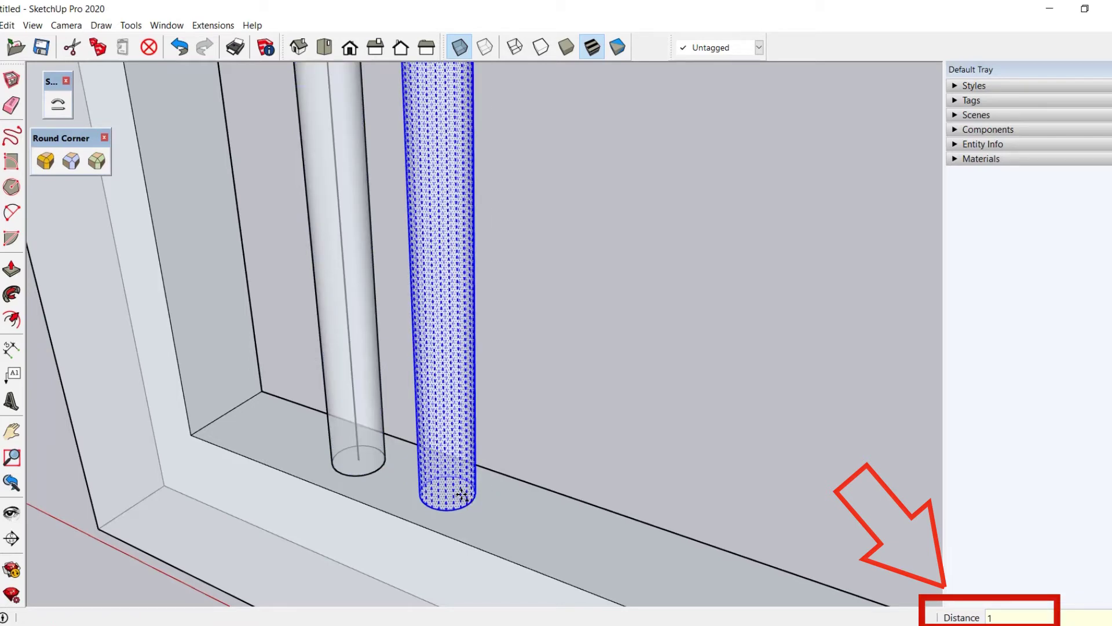
{"action": "type", "text": "x18"}
{"action": "key", "text": "Return"}
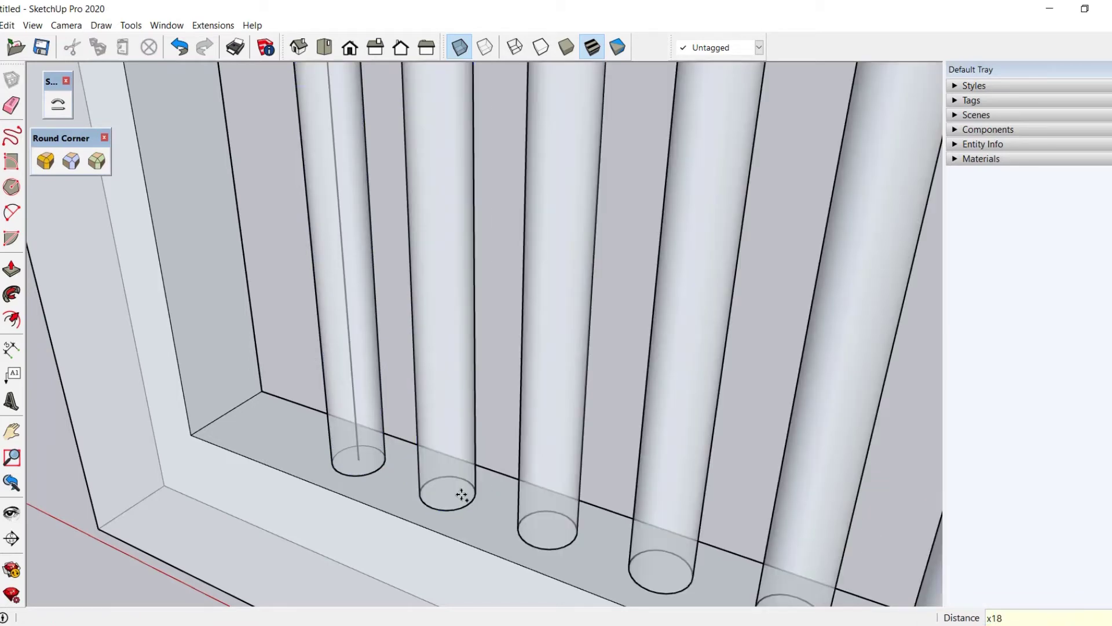
Step: Orbit around the row of rods to inspect the slatted panel
{"action": "scroll", "coordinate": [323, 347], "scroll_direction": "down", "scroll_amount": 8}
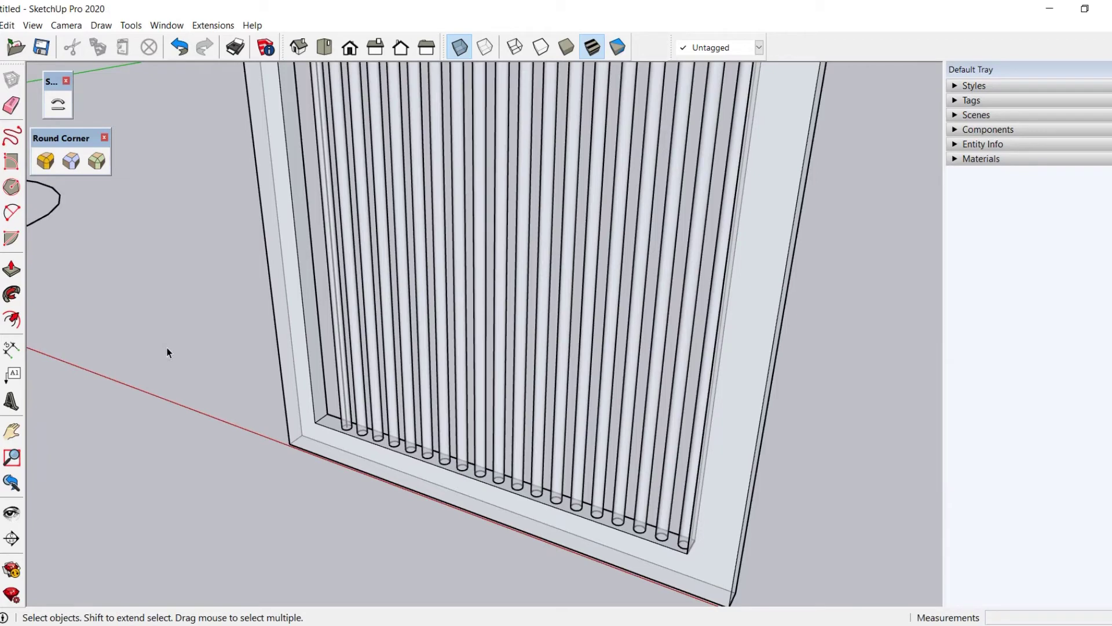
{"action": "middle_click_drag", "start_coordinate": [167, 352], "coordinate": [269, 417]}
{"action": "scroll", "coordinate": [269, 417], "scroll_direction": "down", "scroll_amount": 4}
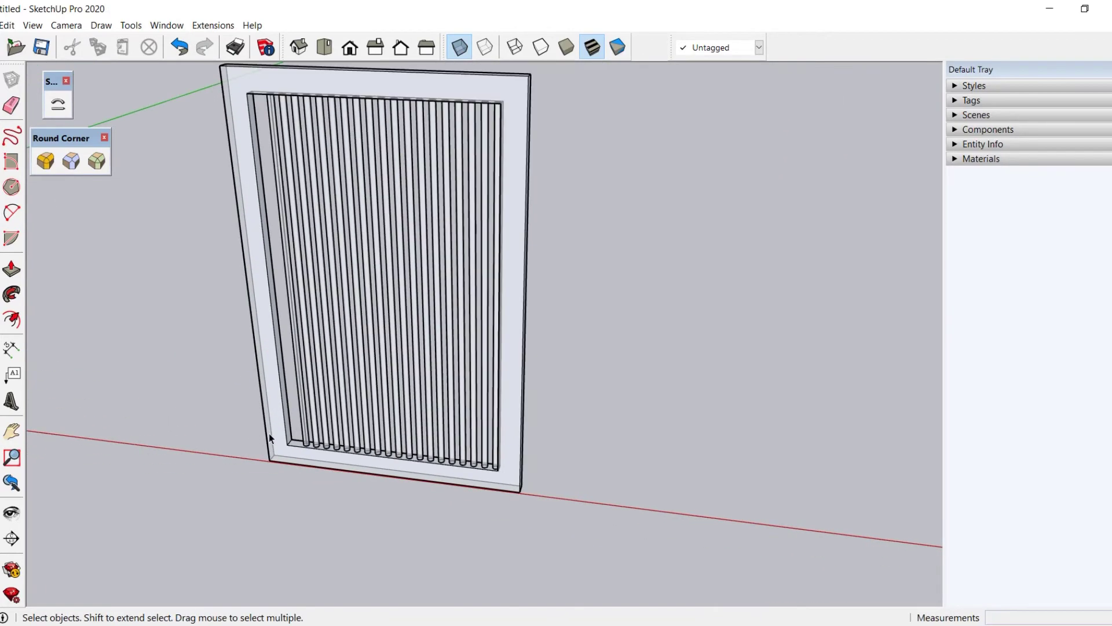
{"action": "scroll", "coordinate": [473, 287], "scroll_direction": "up", "scroll_amount": 3}
{"action": "left_click_drag", "start_coordinate": [463, 287], "coordinate": [227, 405]}
{"action": "scroll", "coordinate": [217, 413], "scroll_direction": "up", "scroll_amount": 5}
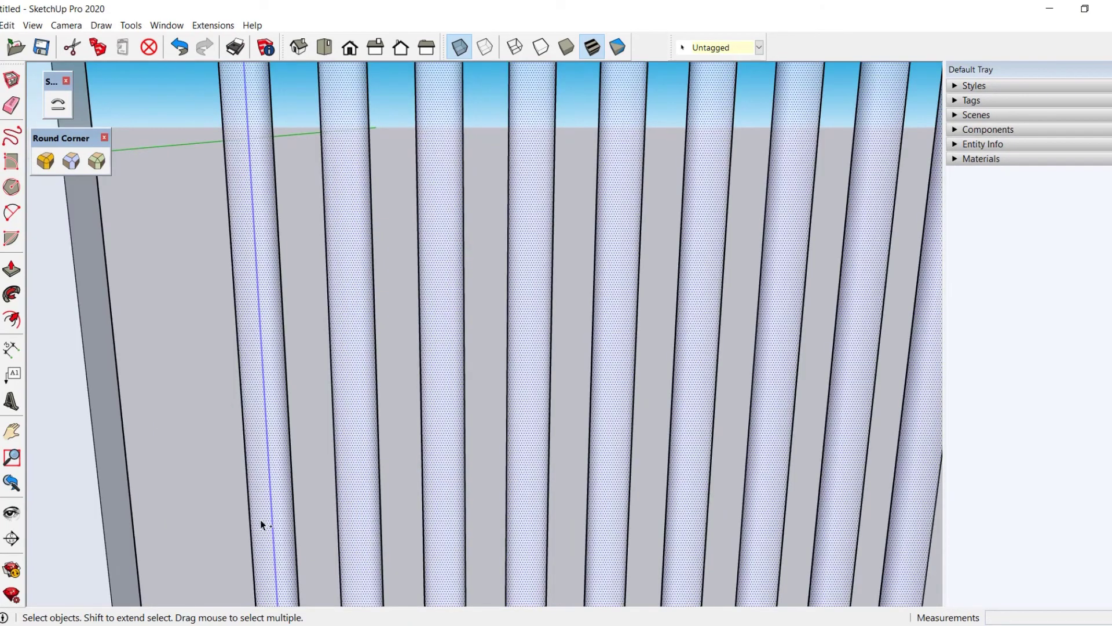
{"action": "scroll", "coordinate": [232, 479], "scroll_direction": "down", "scroll_amount": 5}
{"action": "key", "text": "m"}
{"action": "left_click", "coordinate": [532, 529]}
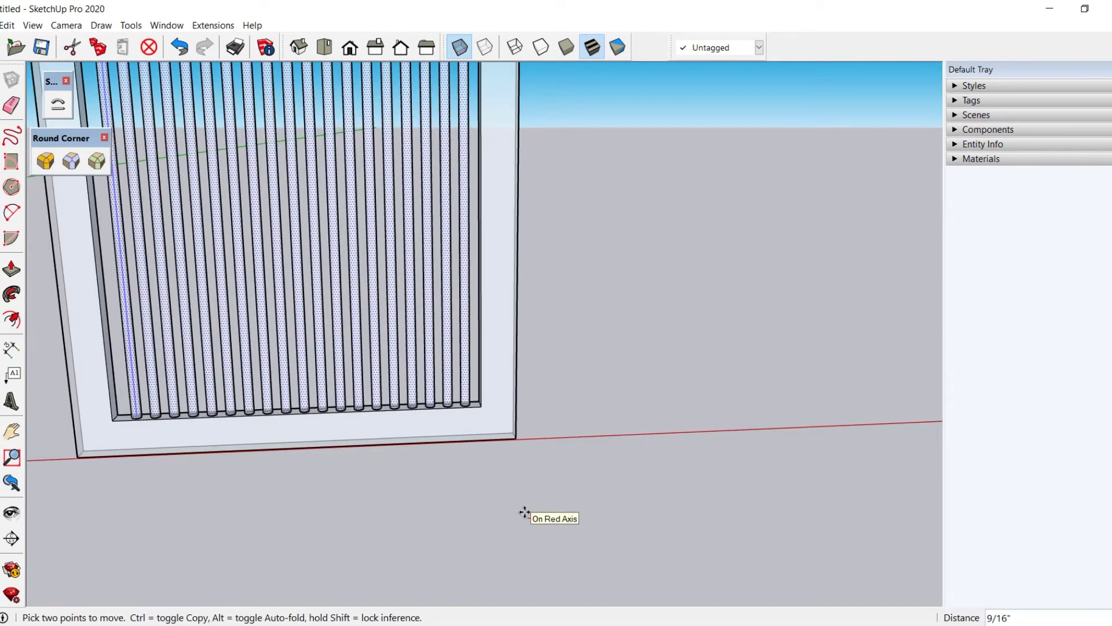
{"action": "key", "text": "Escape"}
{"action": "key", "text": "space"}
{"action": "scroll", "coordinate": [556, 531], "scroll_direction": "down", "scroll_amount": 5}
{"action": "middle_click_drag", "start_coordinate": [556, 531], "coordinate": [400, 472]}
{"action": "scroll", "coordinate": [399, 472], "scroll_direction": "down", "scroll_amount": 5}
Step: Turn off X-ray and box-select the entire slatted panel
{"action": "left_click", "coordinate": [460, 47]}
{"action": "scroll", "coordinate": [380, 378], "scroll_direction": "down", "scroll_amount": 2}
{"action": "left_click_drag", "start_coordinate": [556, 410], "coordinate": [342, 504]}
Step: Make the selected frame and rods a component named Component#1 and verify it selects as one
{"action": "right_click", "coordinate": [508, 437]}
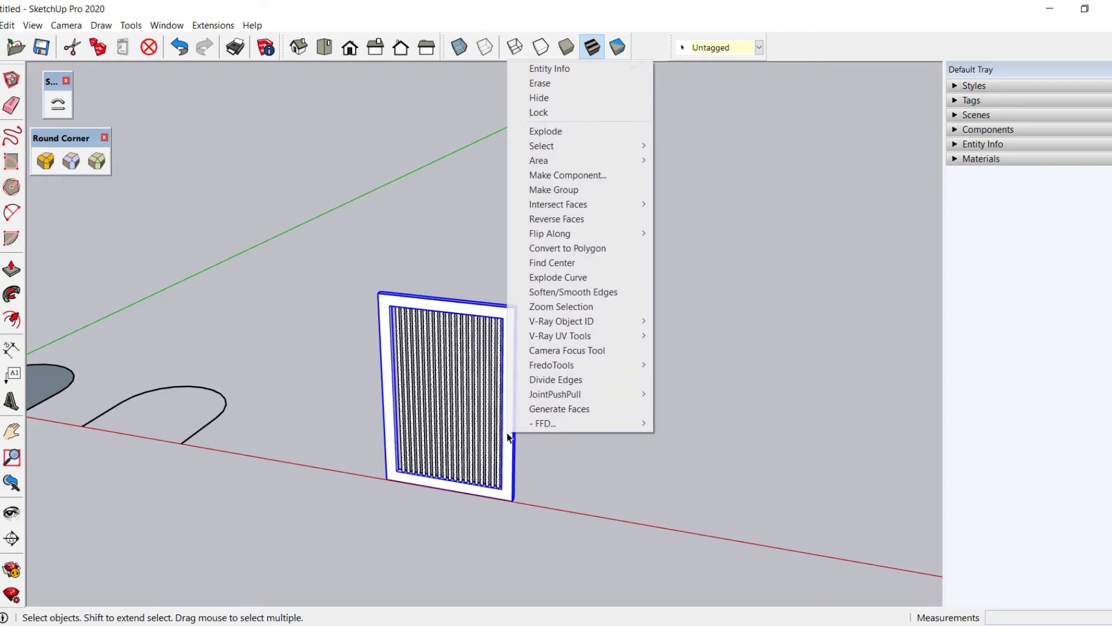
{"action": "left_click", "coordinate": [549, 176]}
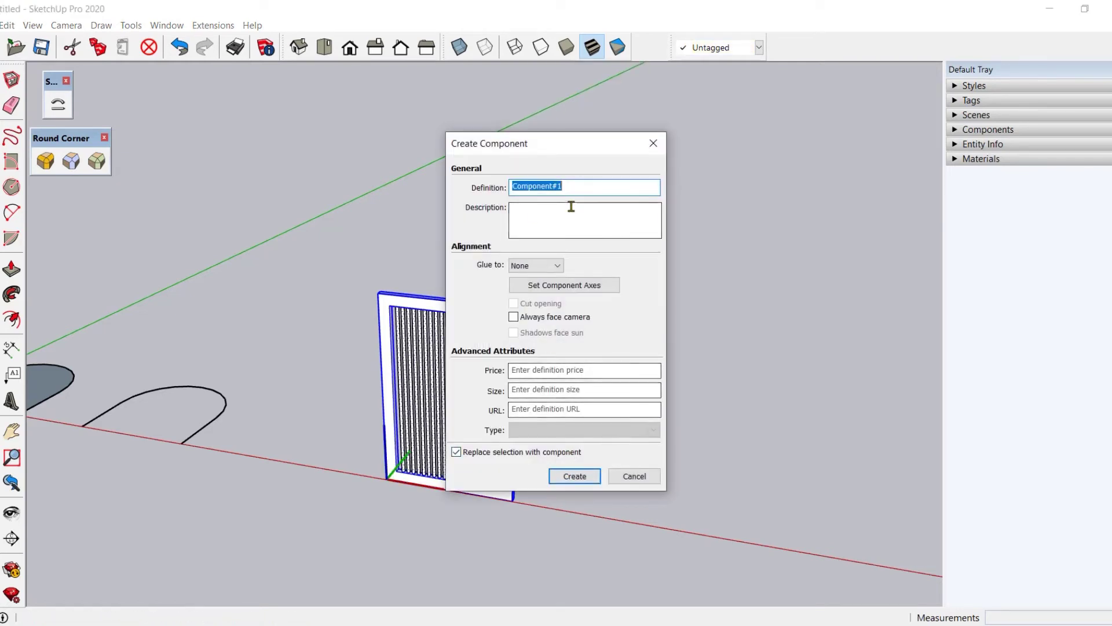
{"action": "left_click", "coordinate": [573, 475]}
{"action": "left_click", "coordinate": [481, 531]}
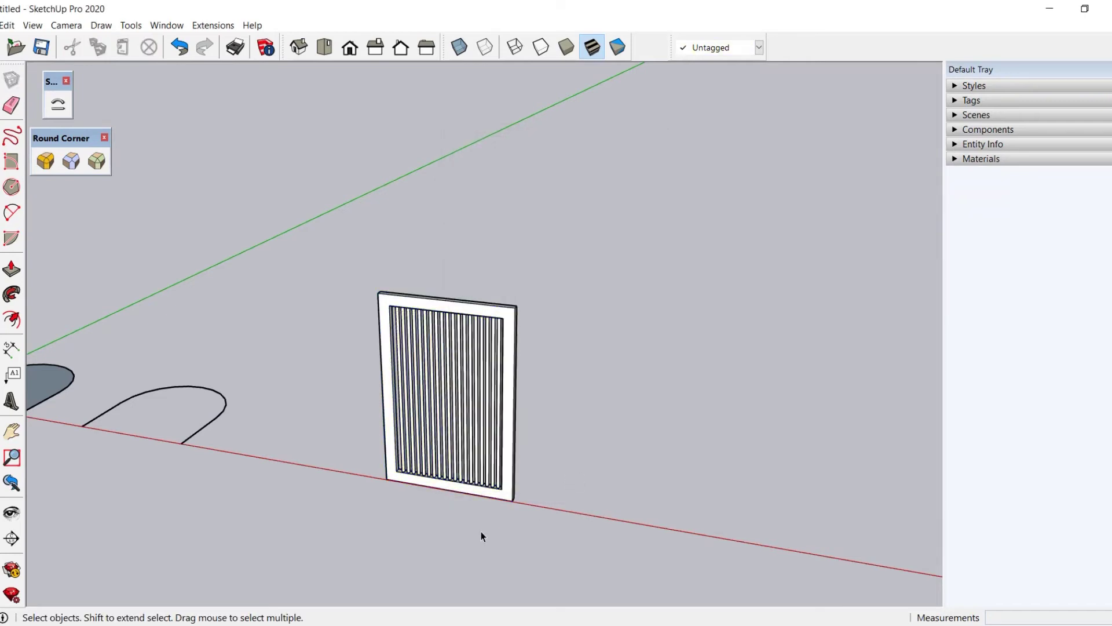
{"action": "left_click", "coordinate": [463, 474]}
{"action": "left_click", "coordinate": [453, 533]}
{"action": "scroll", "coordinate": [453, 528], "scroll_direction": "up", "scroll_amount": 2}
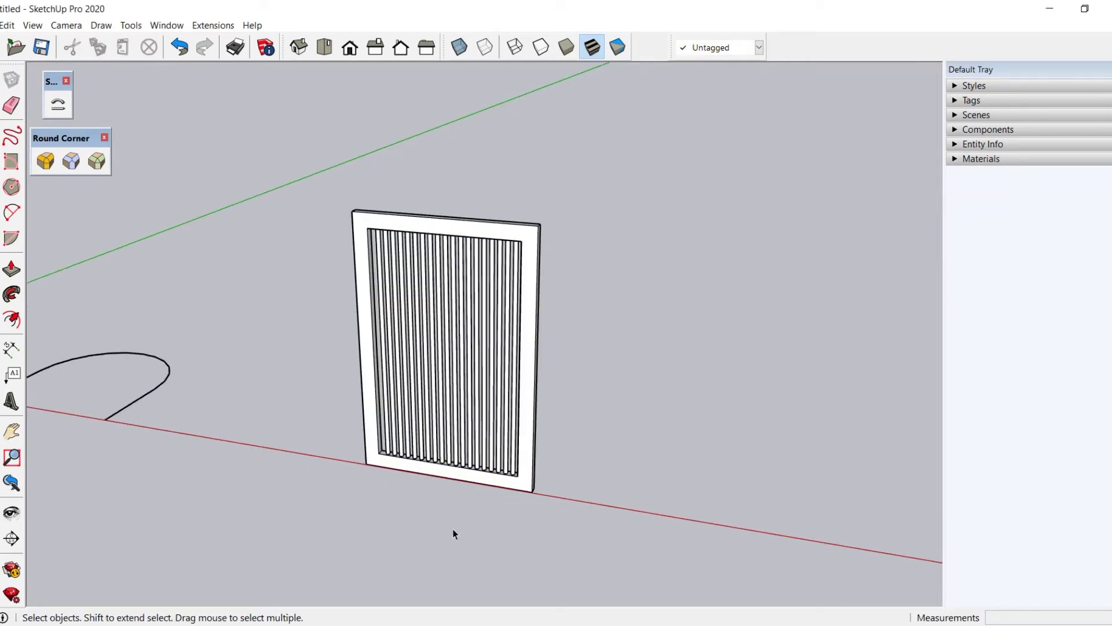
{"action": "key", "text": "l"}
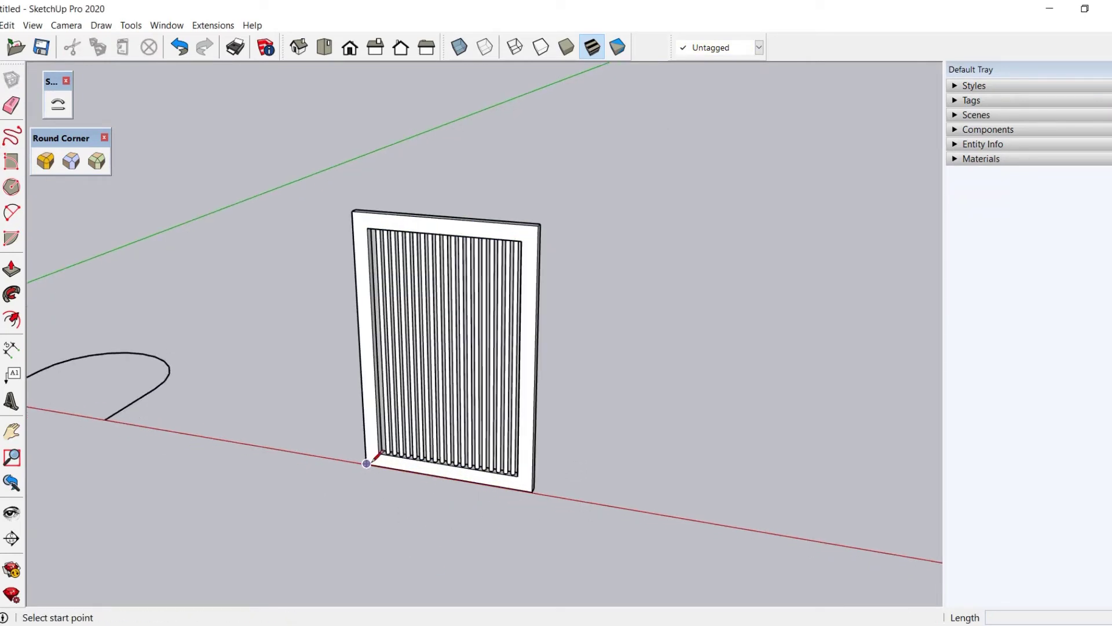
Step: Draw a line along the panel's bottom edge and push/pull the D-shaped face 4" up
{"action": "left_click", "coordinate": [367, 463]}
{"action": "left_click", "coordinate": [532, 491]}
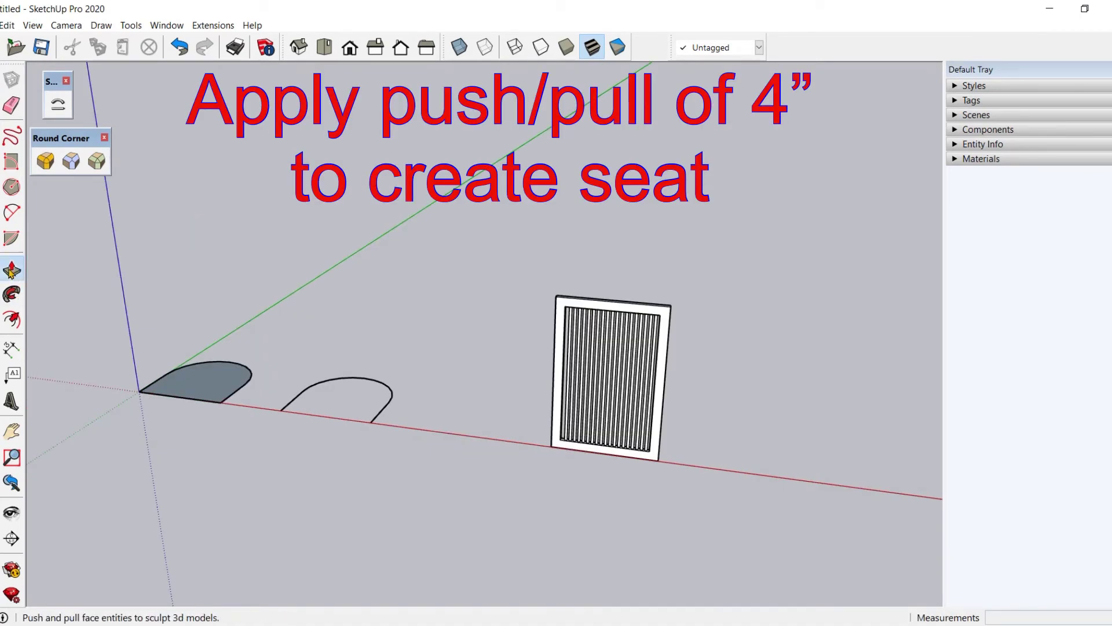
{"action": "left_click", "coordinate": [12, 269]}
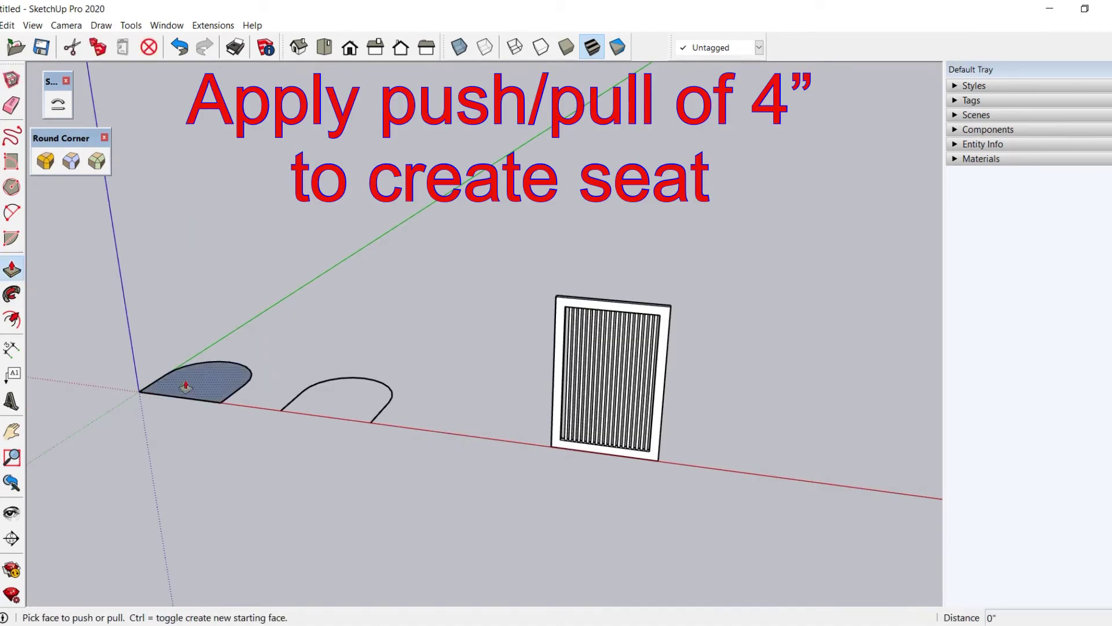
{"action": "left_click", "coordinate": [186, 385]}
{"action": "type", "text": "4"}
{"action": "key", "text": "Return"}
{"action": "key", "text": "space"}
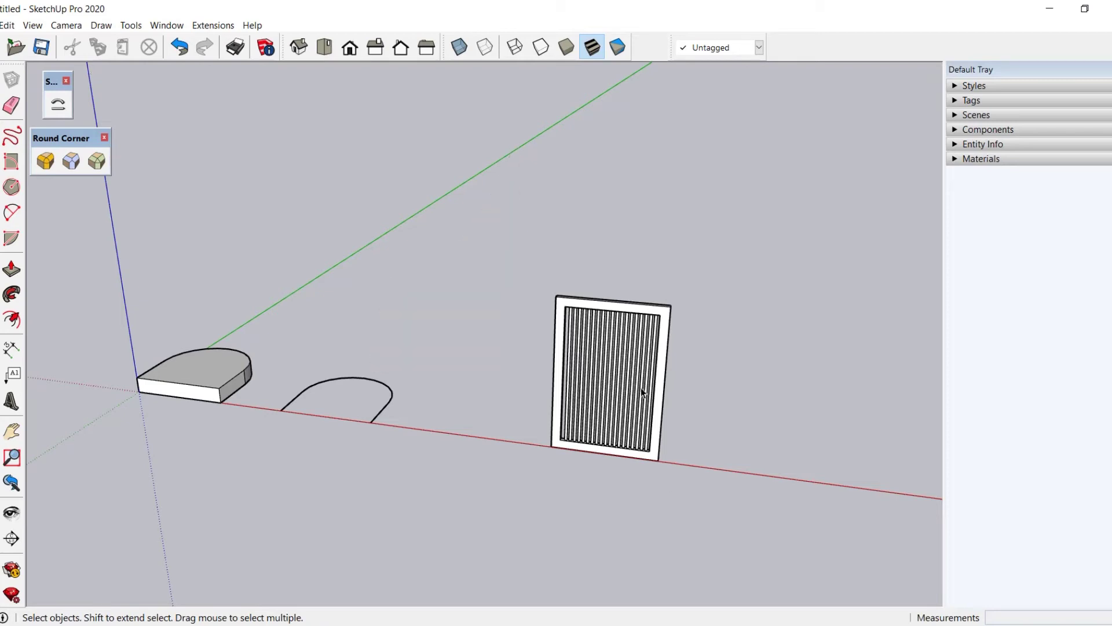
Step: Bend the fluted panel along the open arch curve with Shape Bender, using its base line as reference
{"action": "left_click", "coordinate": [658, 417]}
{"action": "left_click", "coordinate": [58, 105]}
{"action": "left_click", "coordinate": [610, 460]}
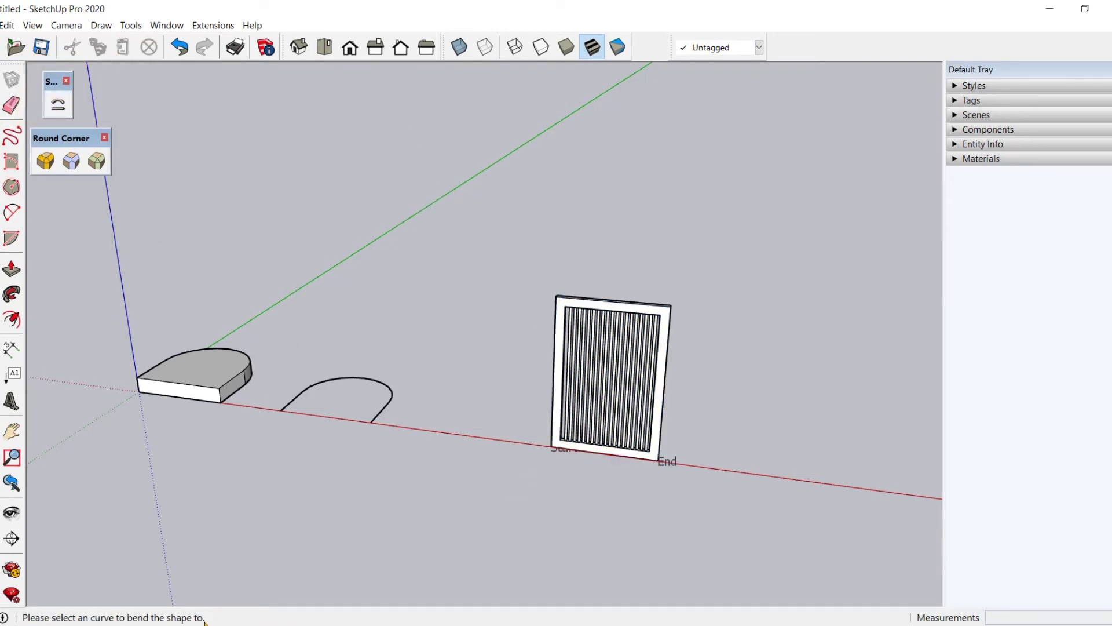
{"action": "left_click", "coordinate": [384, 411]}
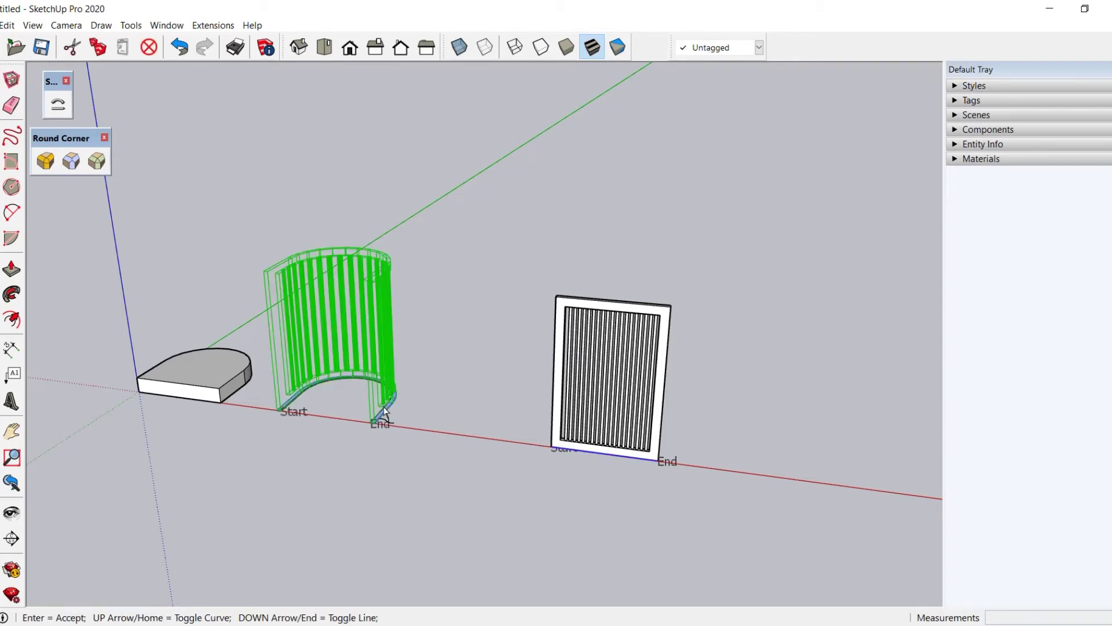
{"action": "key", "text": "Return"}
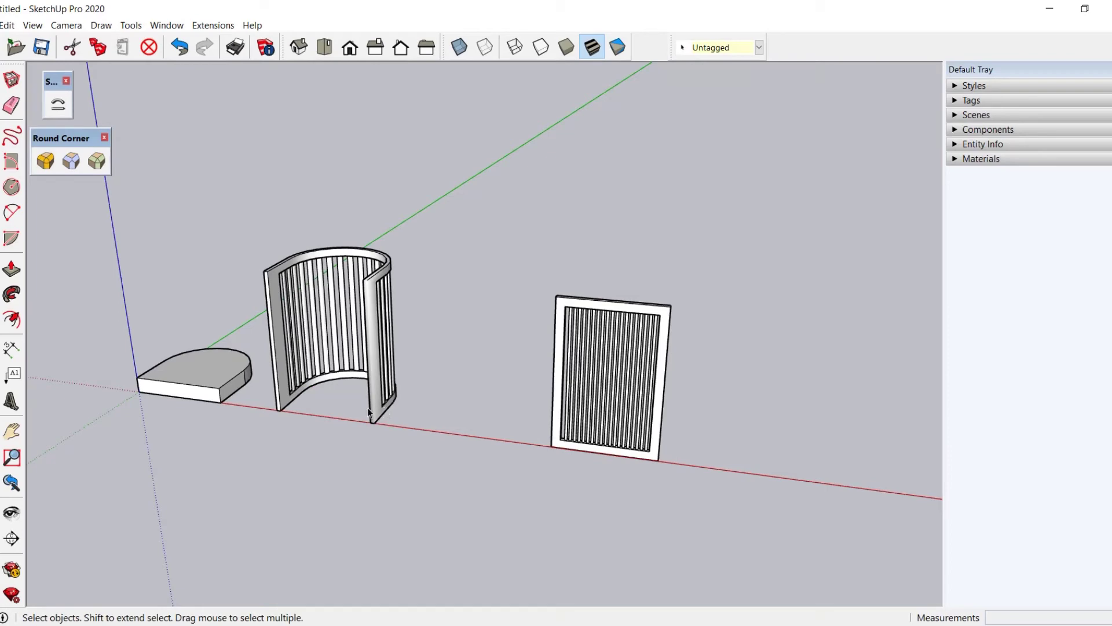
Step: Orbit to the D-shaped seat slab and select the whole slab
{"action": "middle_click_drag", "start_coordinate": [283, 414], "coordinate": [524, 393]}
{"action": "scroll", "coordinate": [208, 418], "scroll_direction": "up", "scroll_amount": 2}
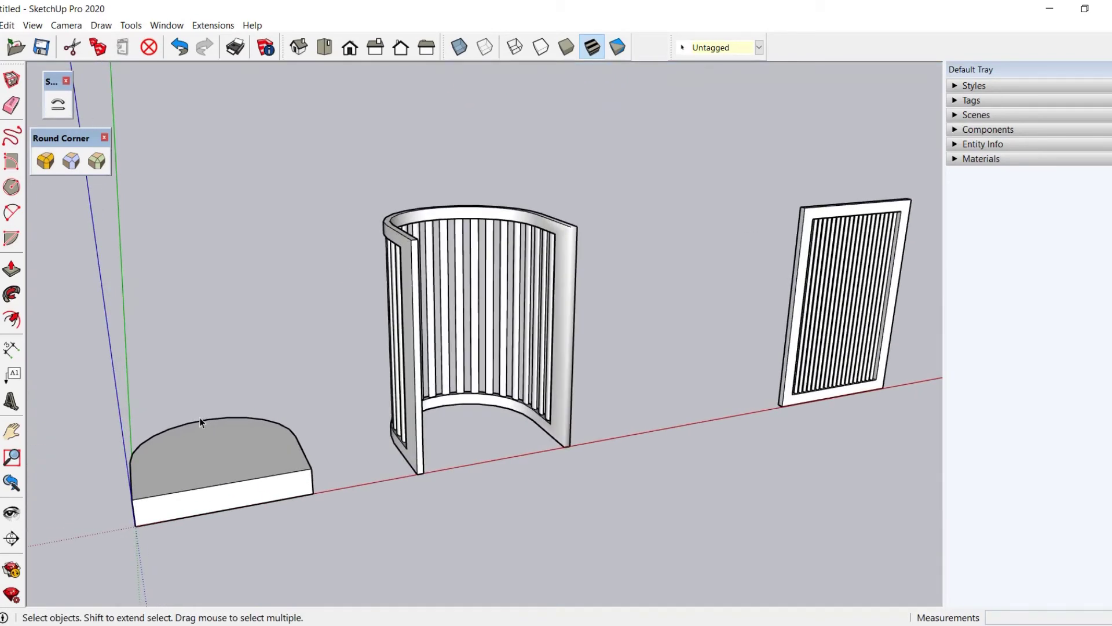
{"action": "scroll", "coordinate": [283, 361], "scroll_direction": "down", "scroll_amount": 1}
{"action": "left_click", "coordinate": [196, 455]}
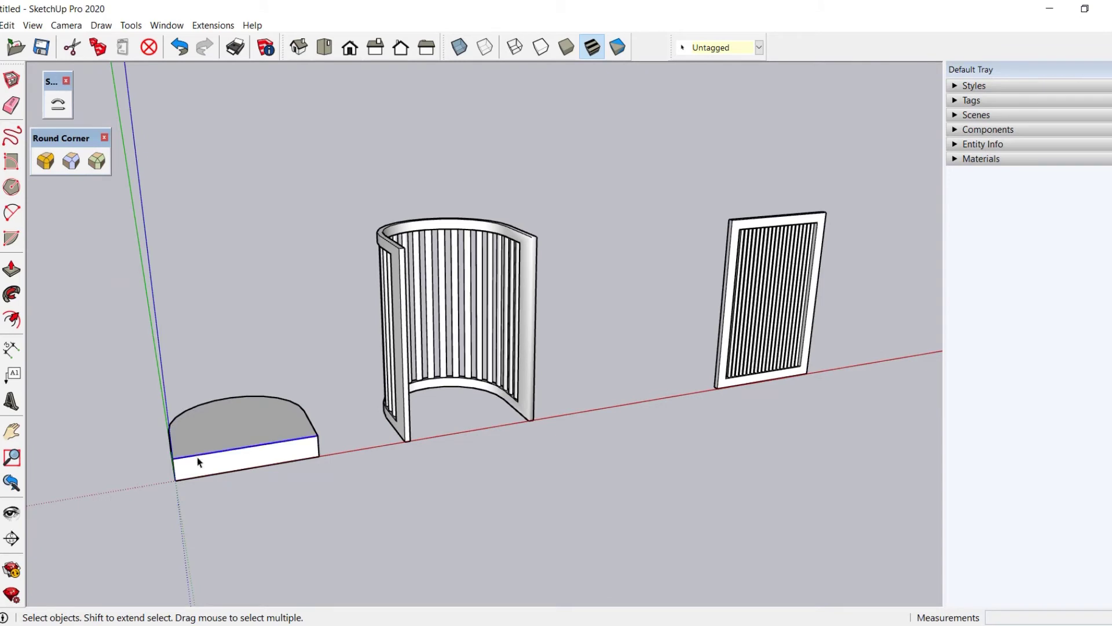
{"action": "left_click", "coordinate": [335, 375]}
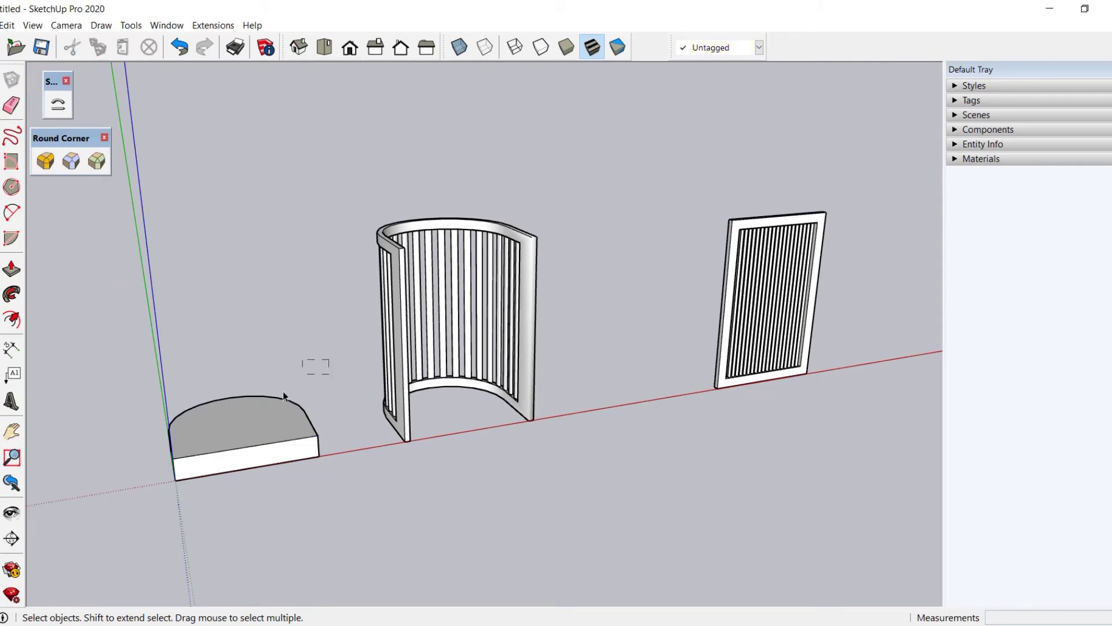
{"action": "left_click_drag", "start_coordinate": [121, 526], "coordinate": [122, 527]}
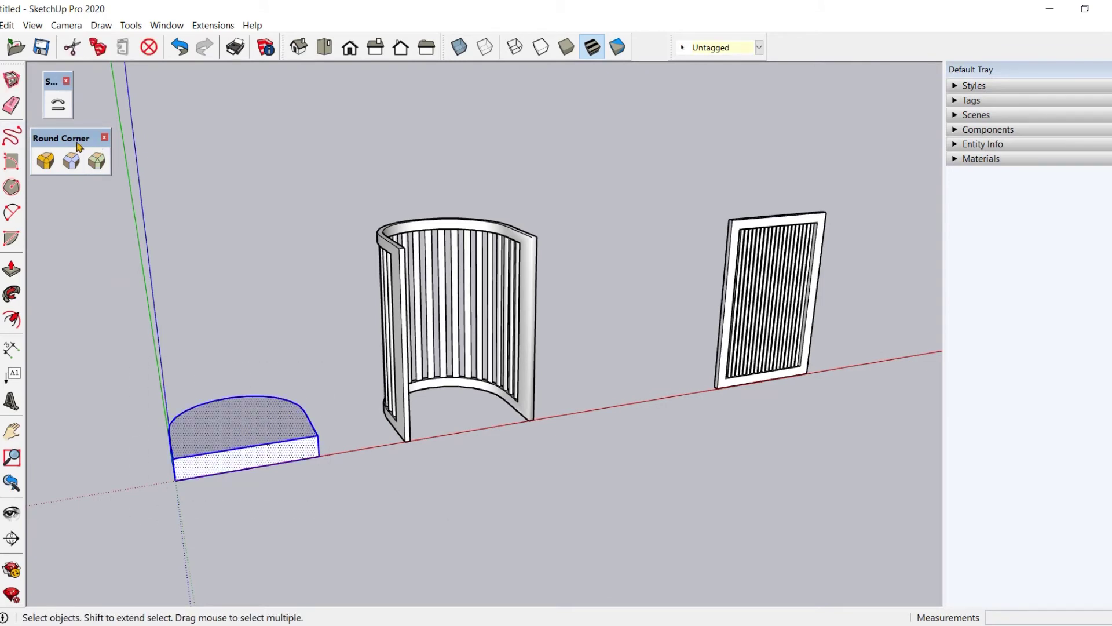
Step: Round the slab's edges with Round Corner using a 1/2" offset and 6 segments
{"action": "left_click", "coordinate": [48, 165]}
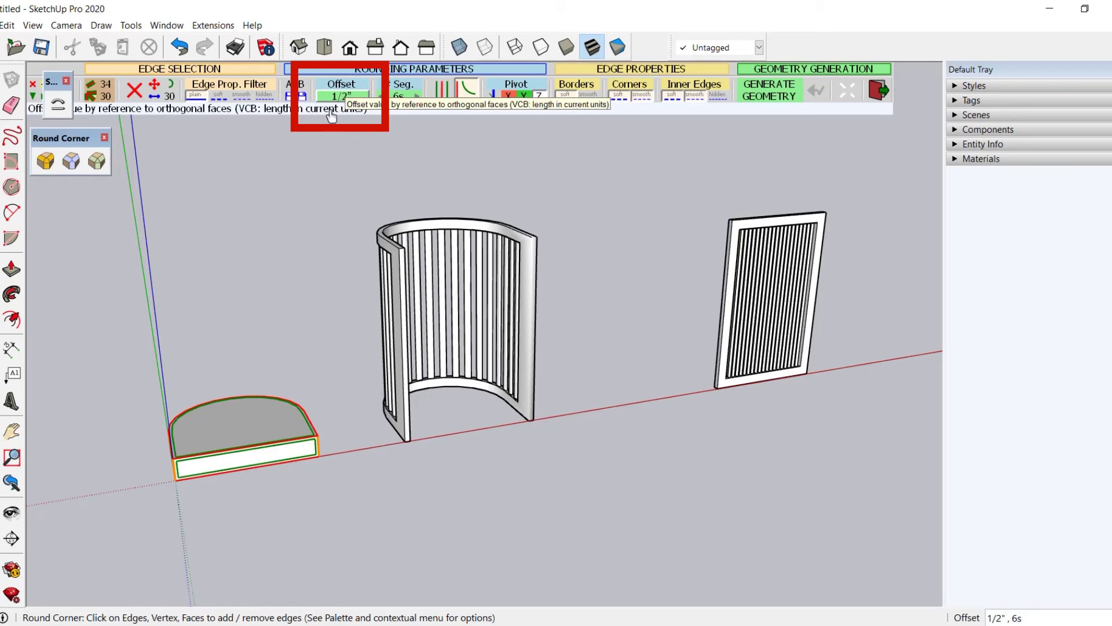
{"action": "scroll", "coordinate": [237, 466], "scroll_direction": "up", "scroll_amount": 2}
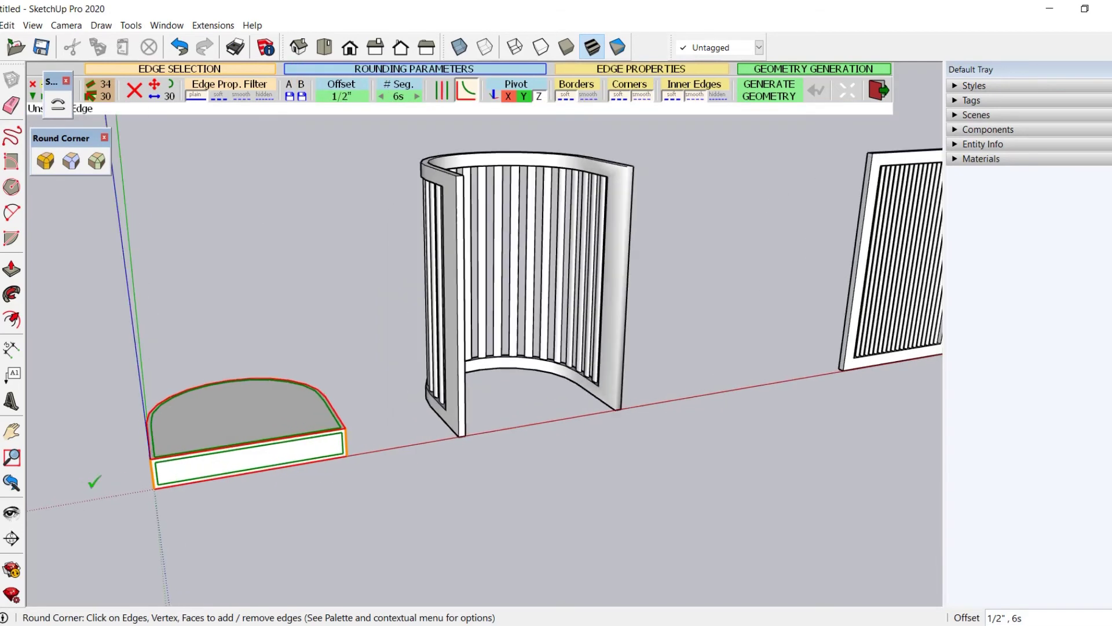
{"action": "scroll", "coordinate": [94, 480], "scroll_direction": "up", "scroll_amount": 4}
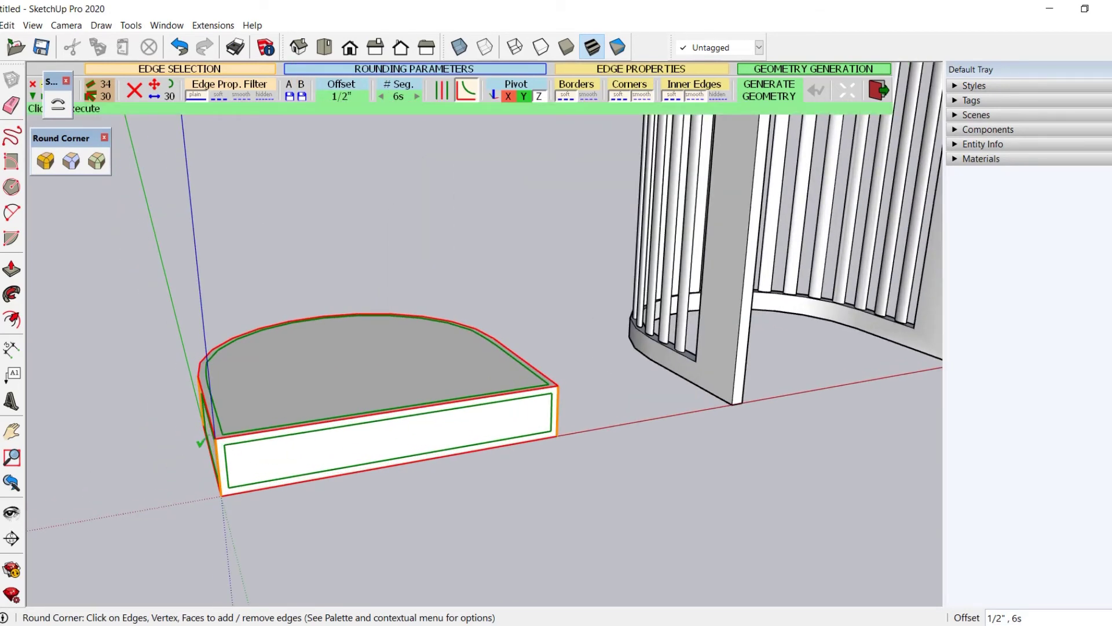
{"action": "left_click", "coordinate": [167, 437]}
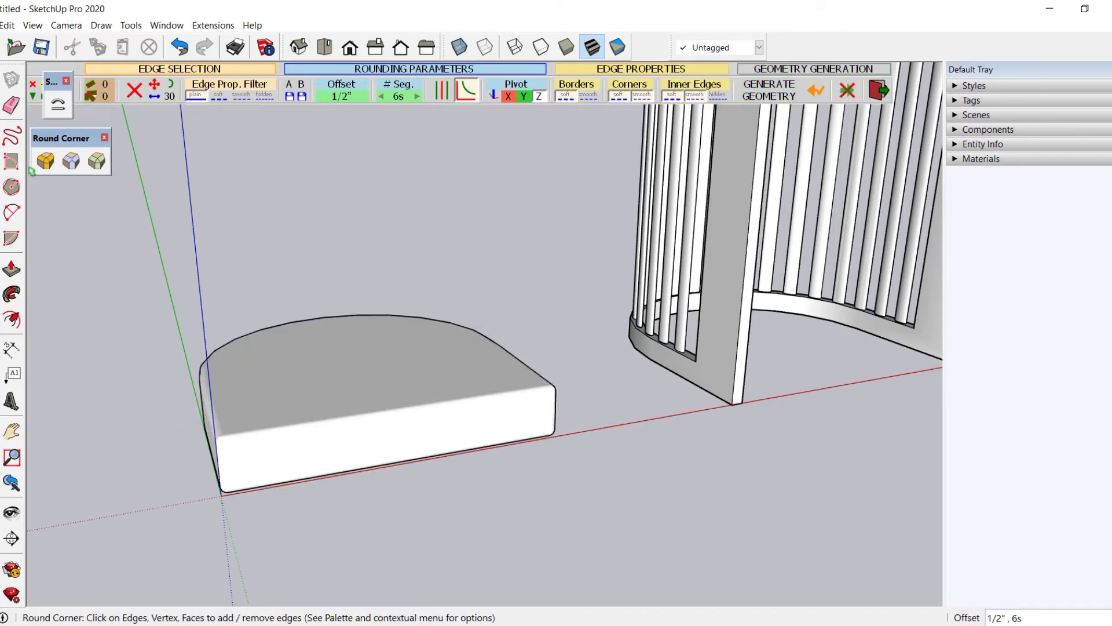
{"action": "key", "text": "space"}
Step: Move the rounded seat slab from its corner into the chair at seat height
{"action": "middle_click_drag", "start_coordinate": [456, 515], "coordinate": [237, 404]}
{"action": "key", "text": "ctrl+a"}
{"action": "key", "text": "m"}
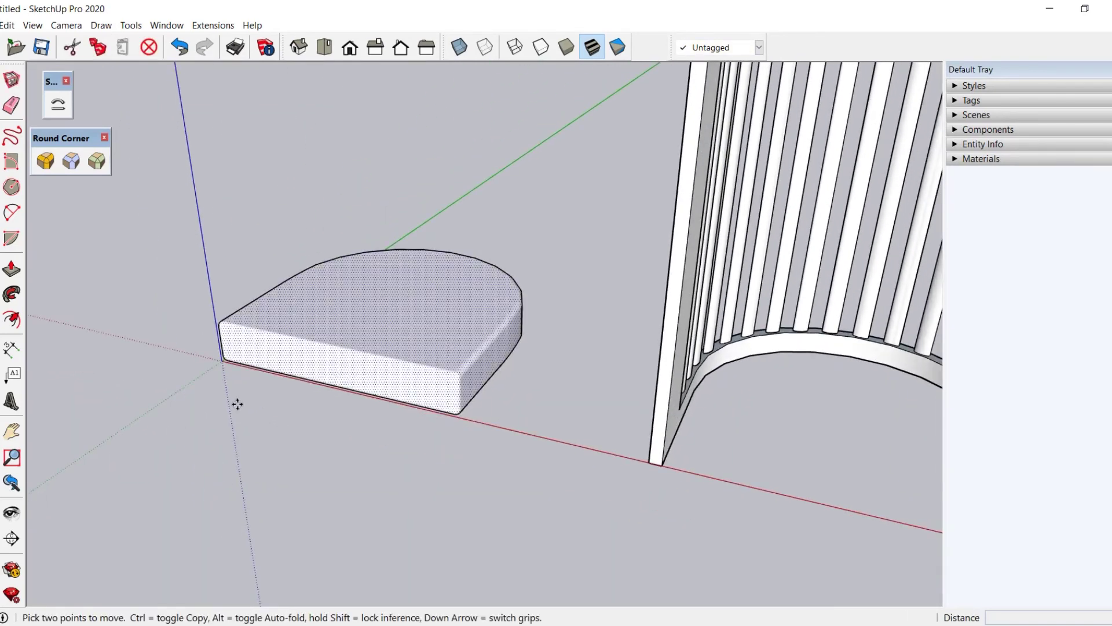
{"action": "left_click", "coordinate": [222, 361]}
{"action": "scroll", "coordinate": [323, 461], "scroll_direction": "down", "scroll_amount": 3}
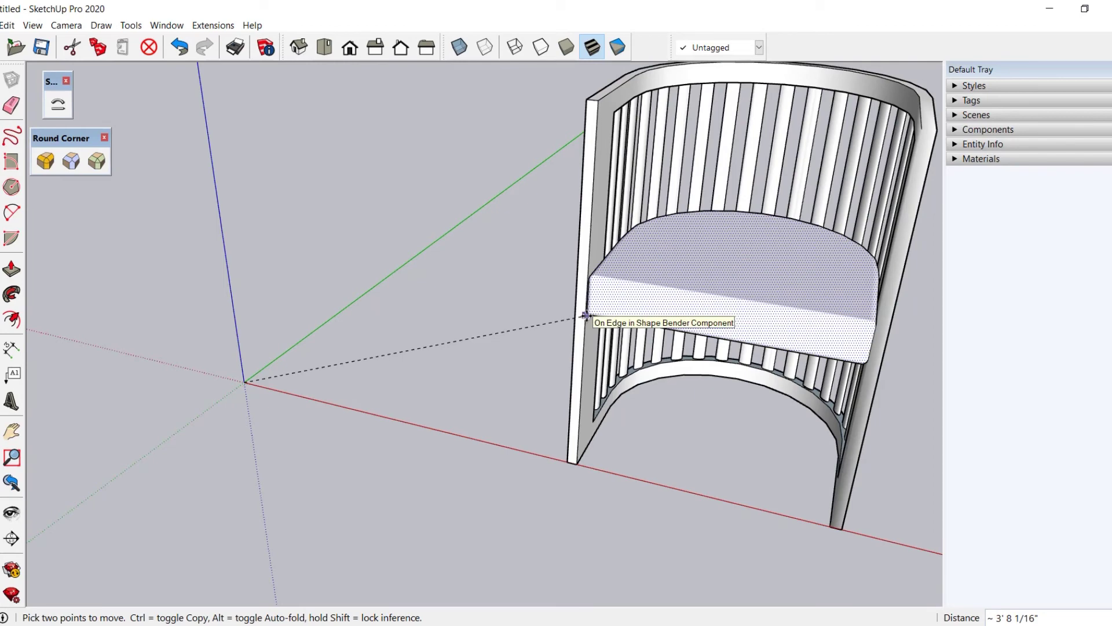
{"action": "left_click", "coordinate": [585, 315]}
{"action": "key", "text": "space"}
Step: Orbit around the chair to check the seat's placement inside the curved back
{"action": "middle_click_drag", "start_coordinate": [585, 316], "coordinate": [612, 309]}
{"action": "scroll", "coordinate": [613, 309], "scroll_direction": "up", "scroll_amount": 1}
{"action": "left_click", "coordinate": [373, 387]}
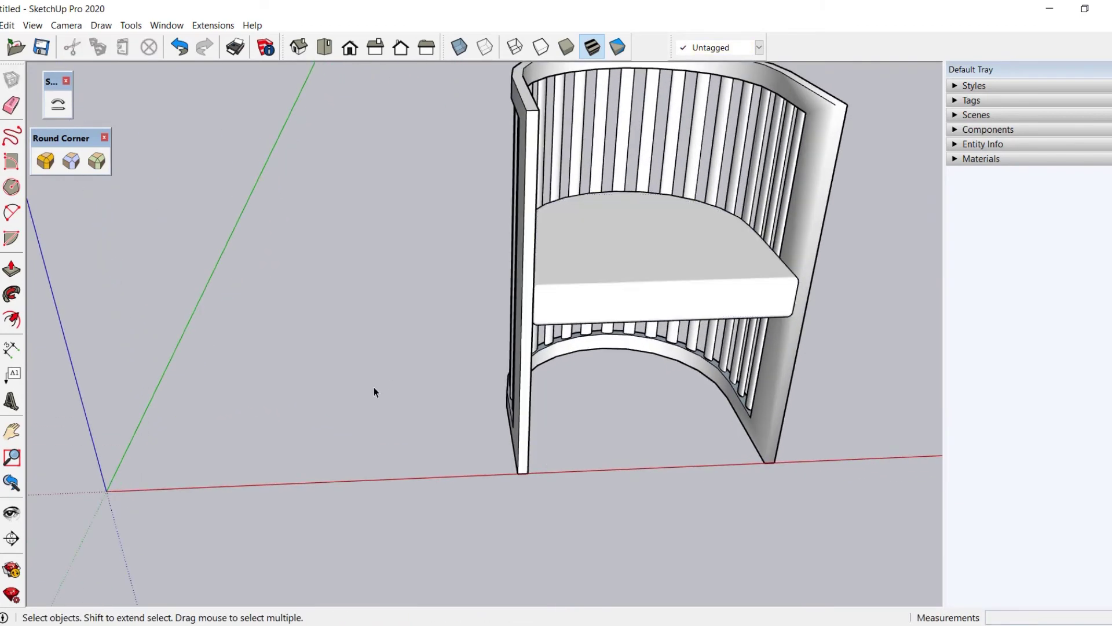
{"action": "scroll", "coordinate": [176, 549], "scroll_direction": "down", "scroll_amount": 3}
{"action": "middle_click_drag", "start_coordinate": [297, 499], "coordinate": [387, 424]}
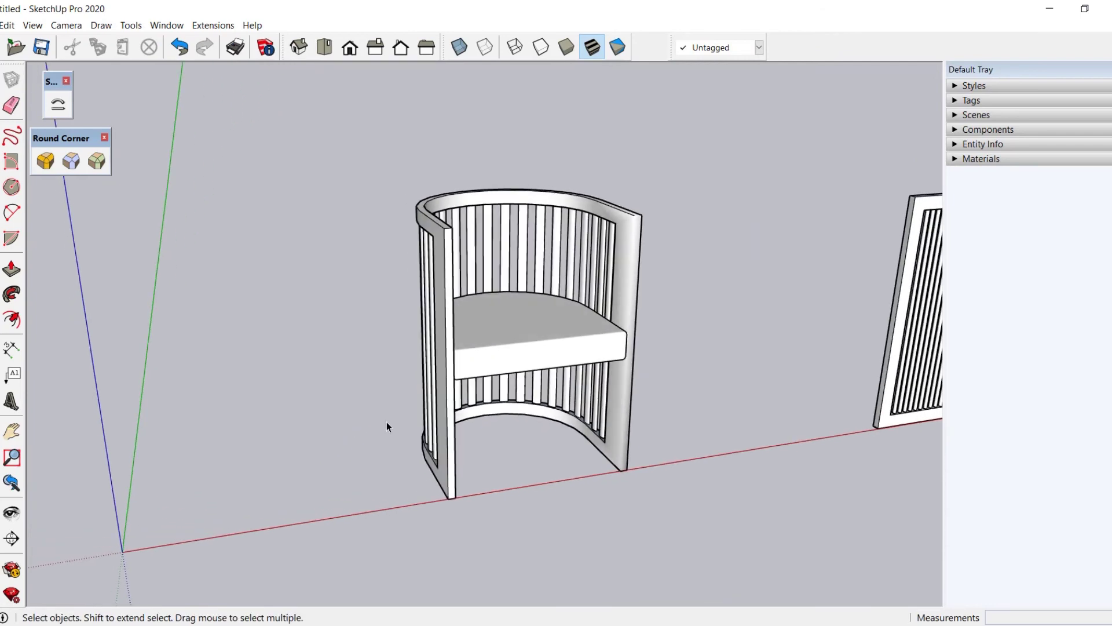
{"action": "scroll", "coordinate": [387, 424], "scroll_direction": "up", "scroll_amount": 2}
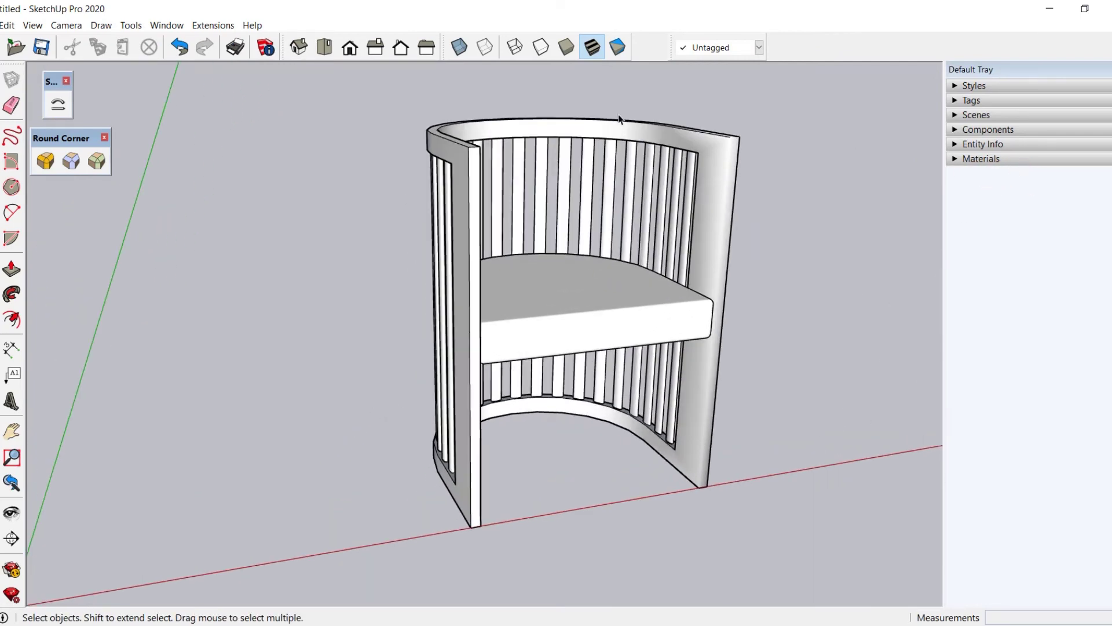
Step: Paint the chair frame and slats with the Wood Bamboo material
{"action": "left_click", "coordinate": [167, 25]}
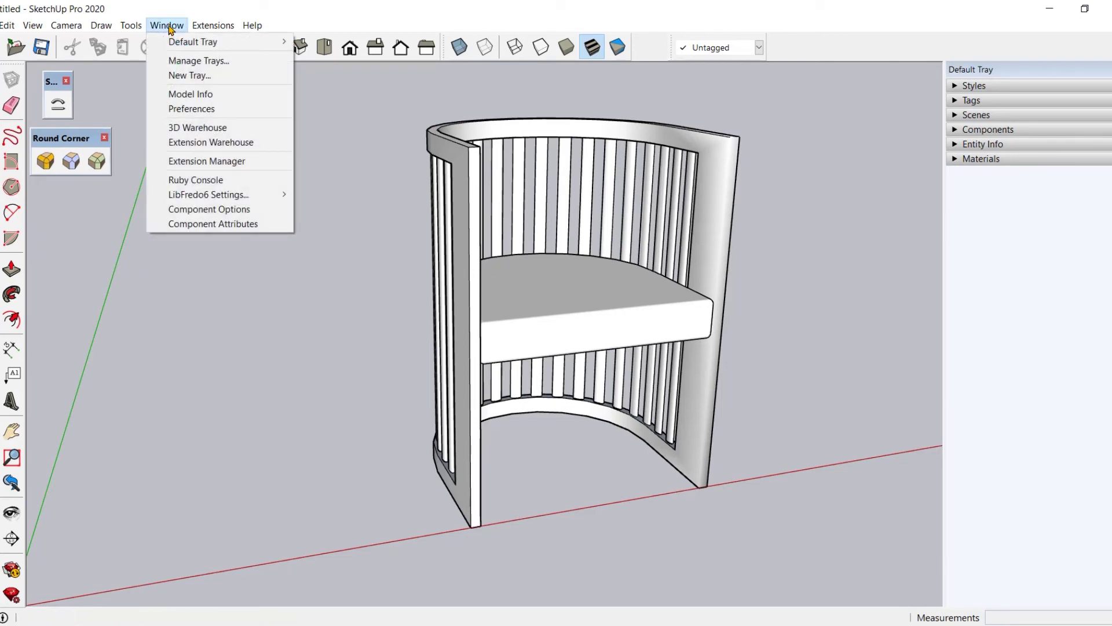
{"action": "mouse_move", "coordinate": [191, 49]}
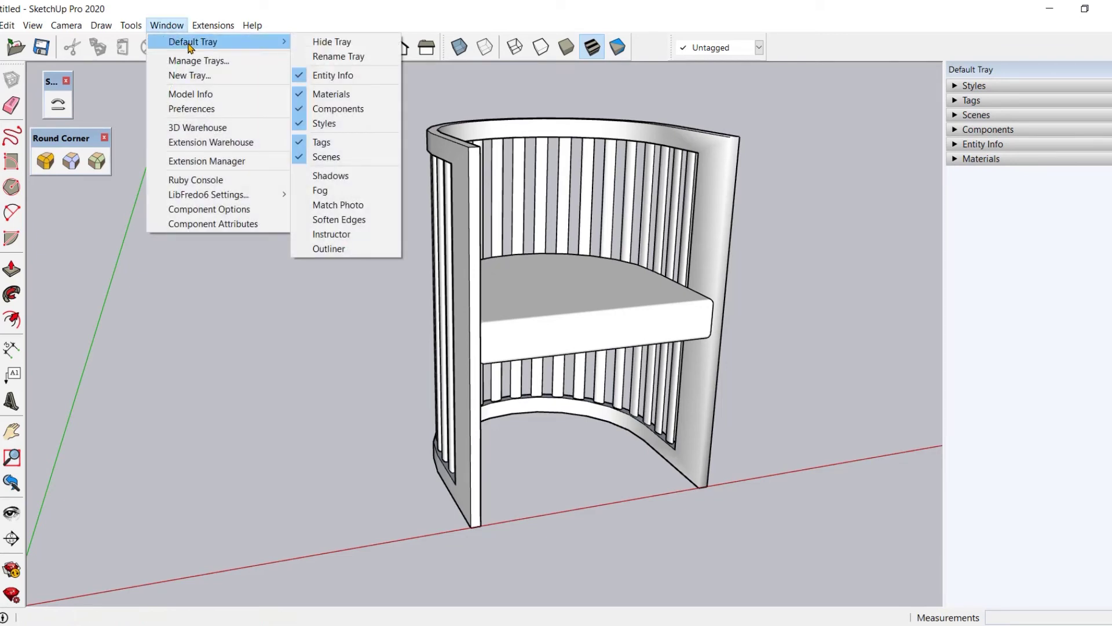
{"action": "left_click", "coordinate": [824, 225]}
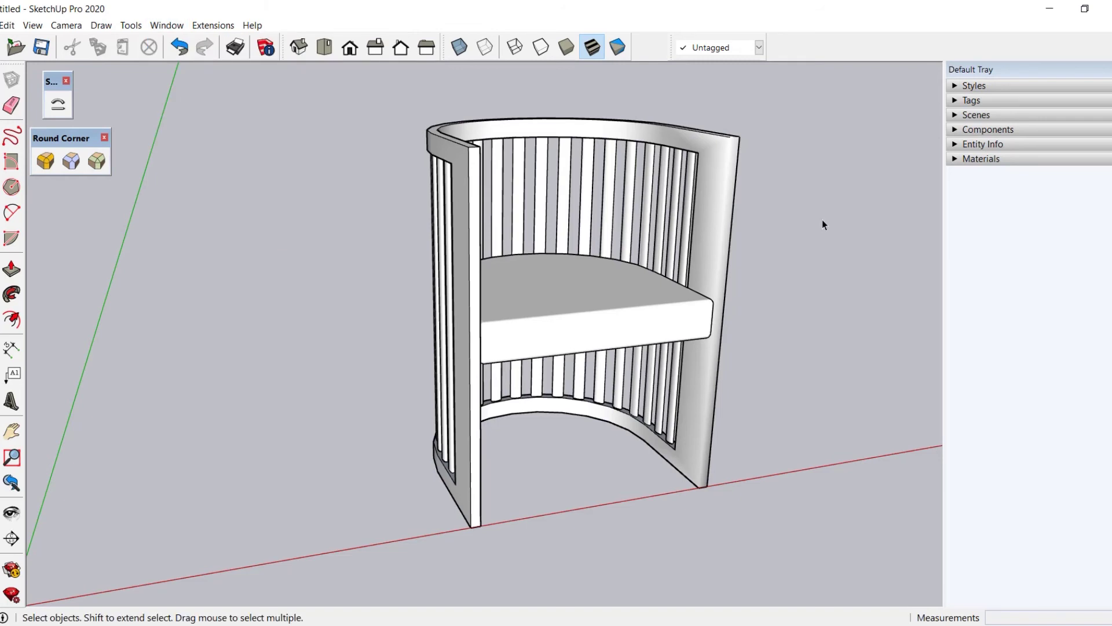
{"action": "left_click", "coordinate": [956, 160]}
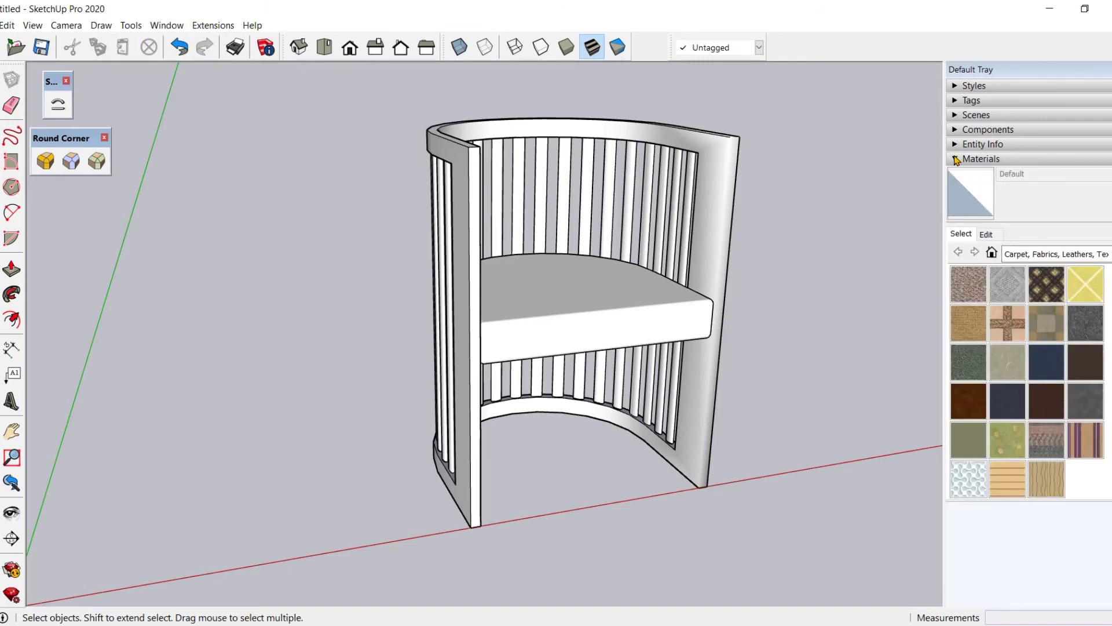
{"action": "left_click", "coordinate": [1074, 262]}
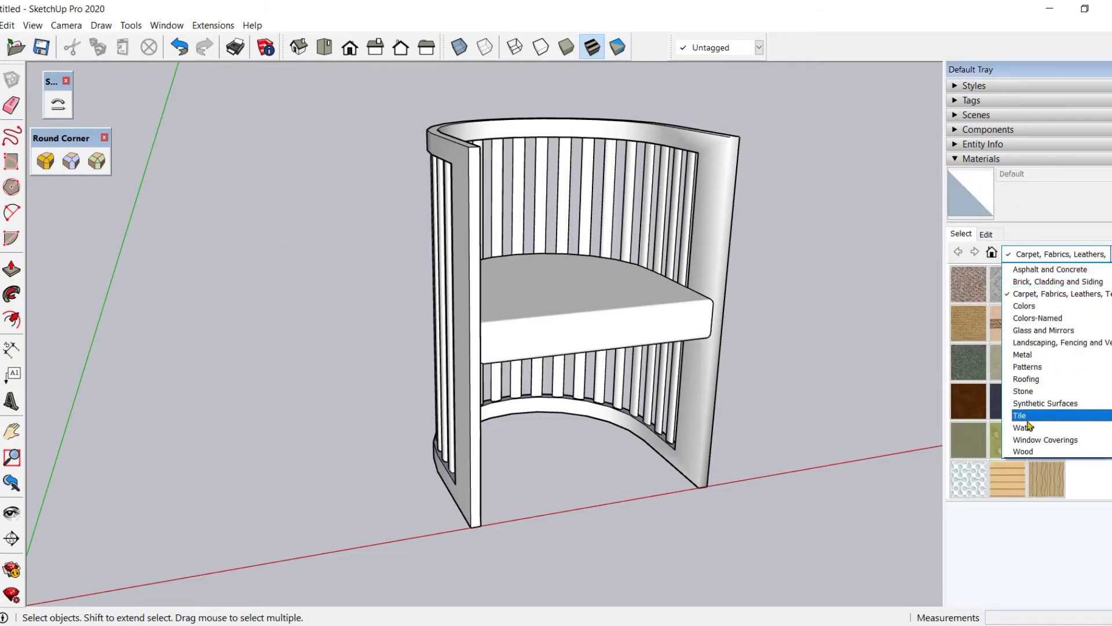
{"action": "left_click", "coordinate": [1024, 451]}
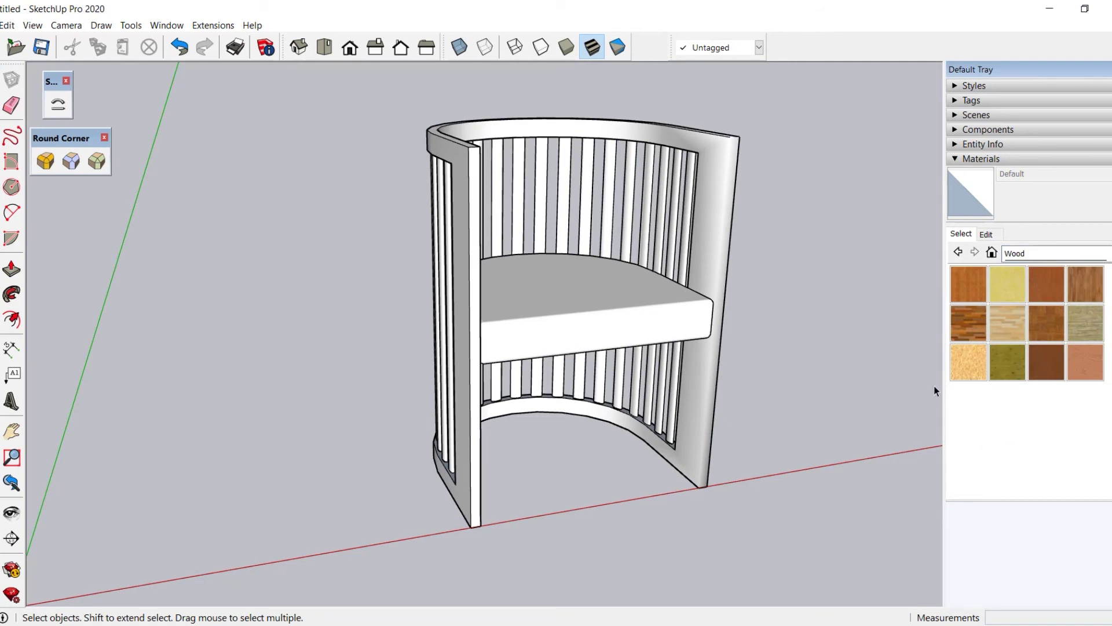
{"action": "left_click", "coordinate": [976, 279]}
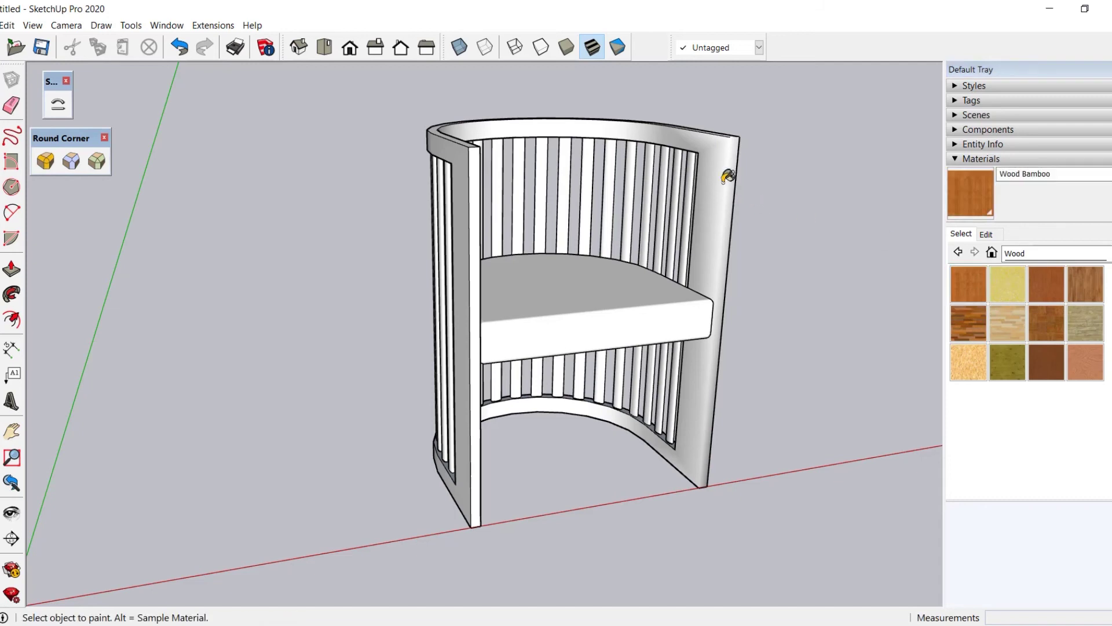
{"action": "left_click", "coordinate": [728, 176]}
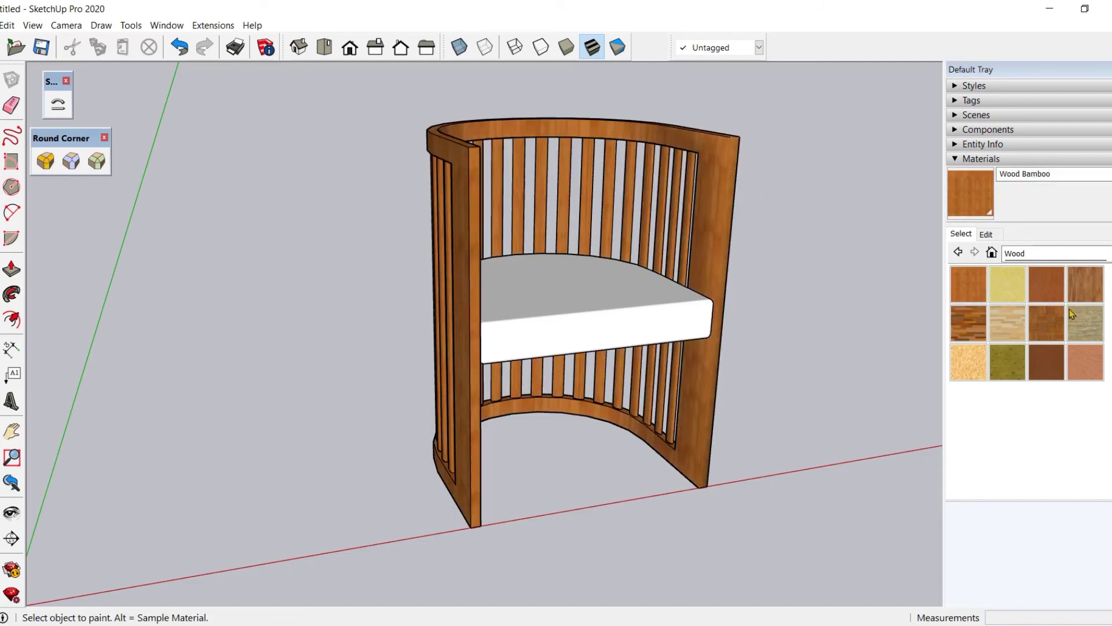
Step: Paint the seat cushion with Fabric Linen from Carpet, Fabrics and Textiles
{"action": "left_click", "coordinate": [1060, 253]}
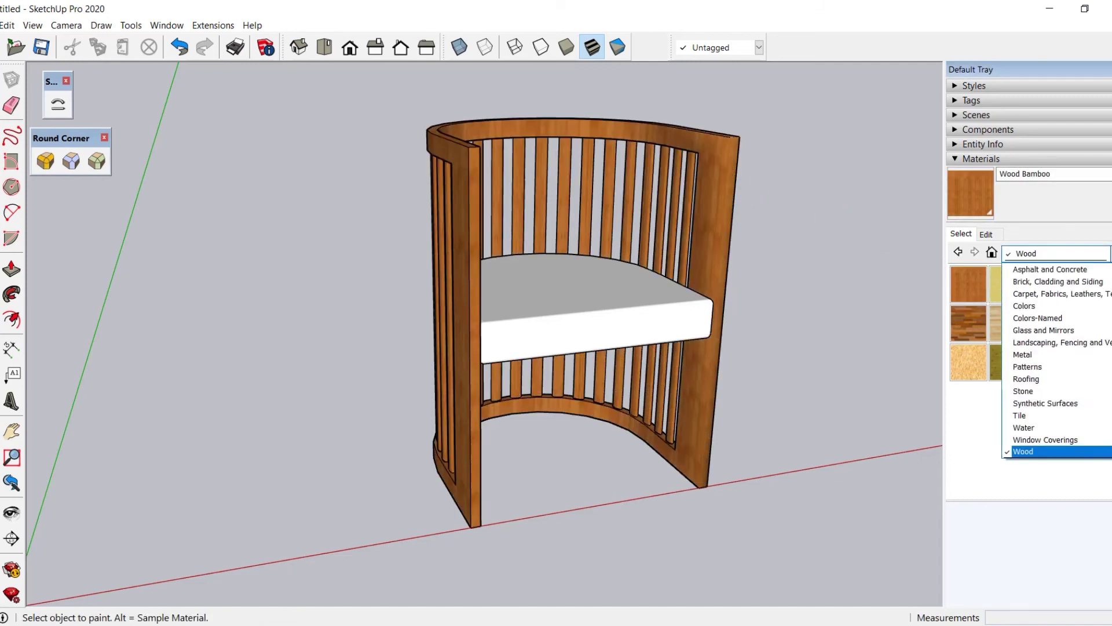
{"action": "left_click", "coordinate": [1051, 293]}
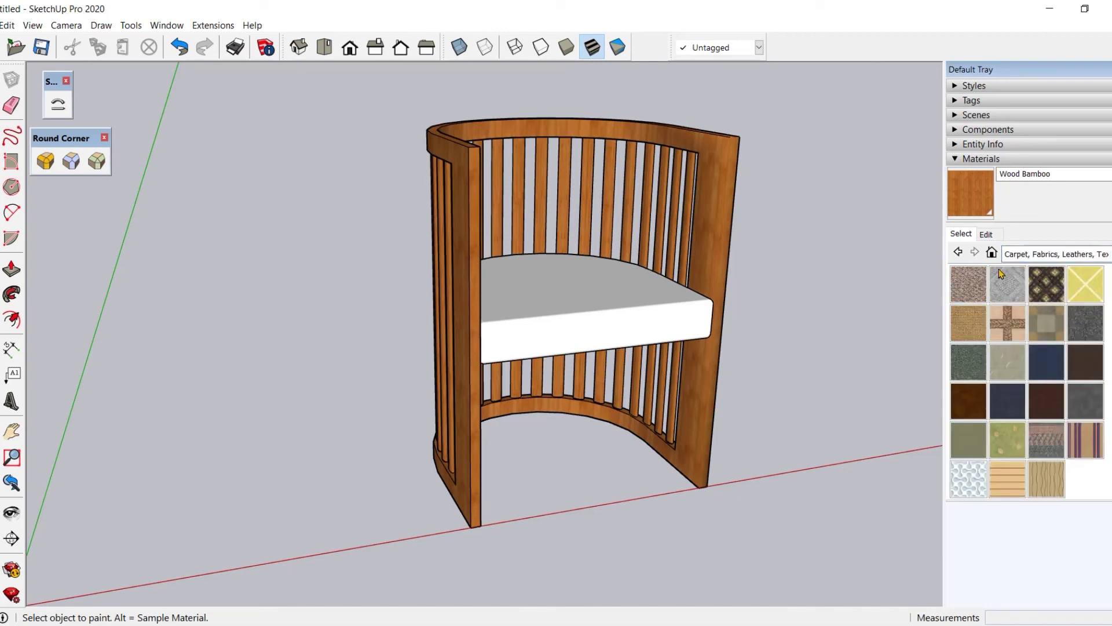
{"action": "left_click", "coordinate": [1006, 358]}
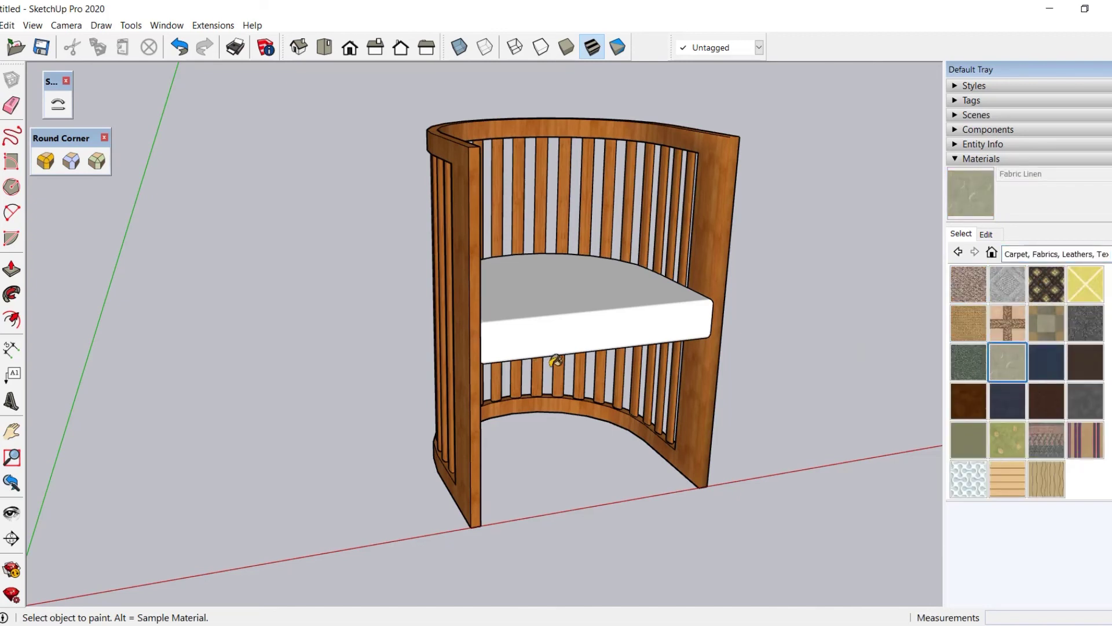
{"action": "left_click", "coordinate": [563, 327]}
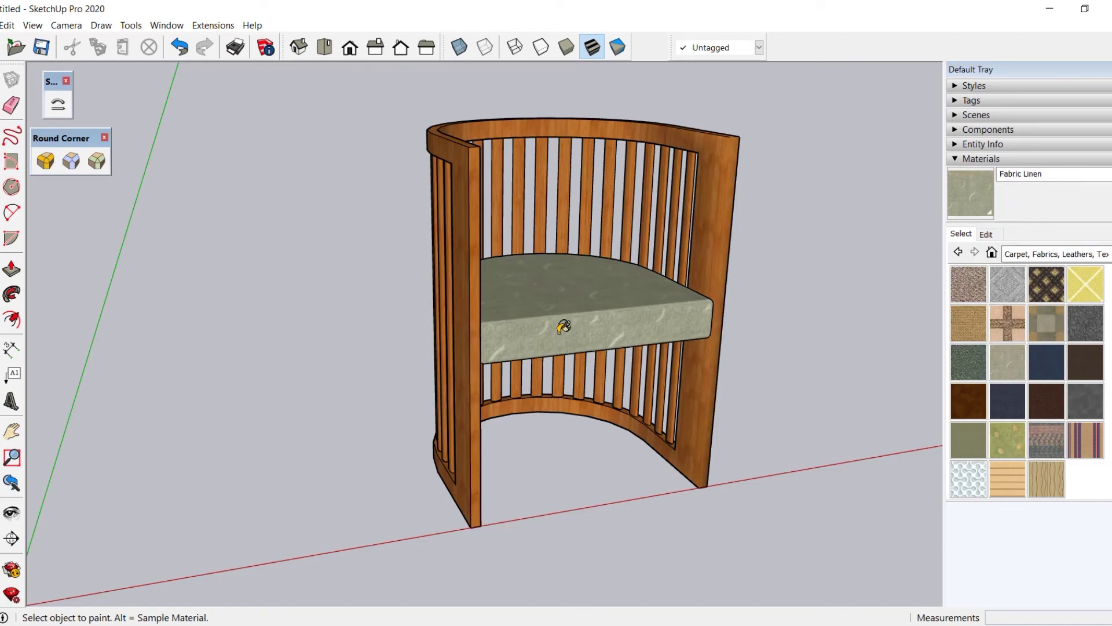
{"action": "key", "text": "space"}
Step: Box-select the leftover flat slatted panel beside the chair and delete it
{"action": "middle_click_drag", "start_coordinate": [648, 450], "coordinate": [402, 509]}
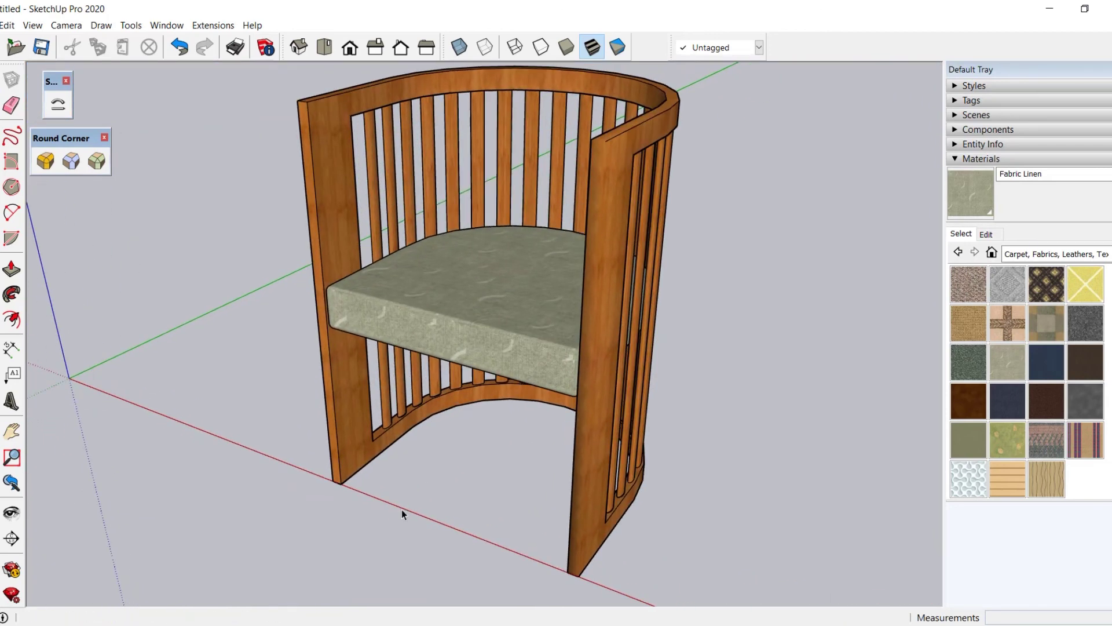
{"action": "scroll", "coordinate": [401, 509], "scroll_direction": "up", "scroll_amount": 2}
{"action": "middle_click_drag", "start_coordinate": [32, 345], "coordinate": [324, 406]}
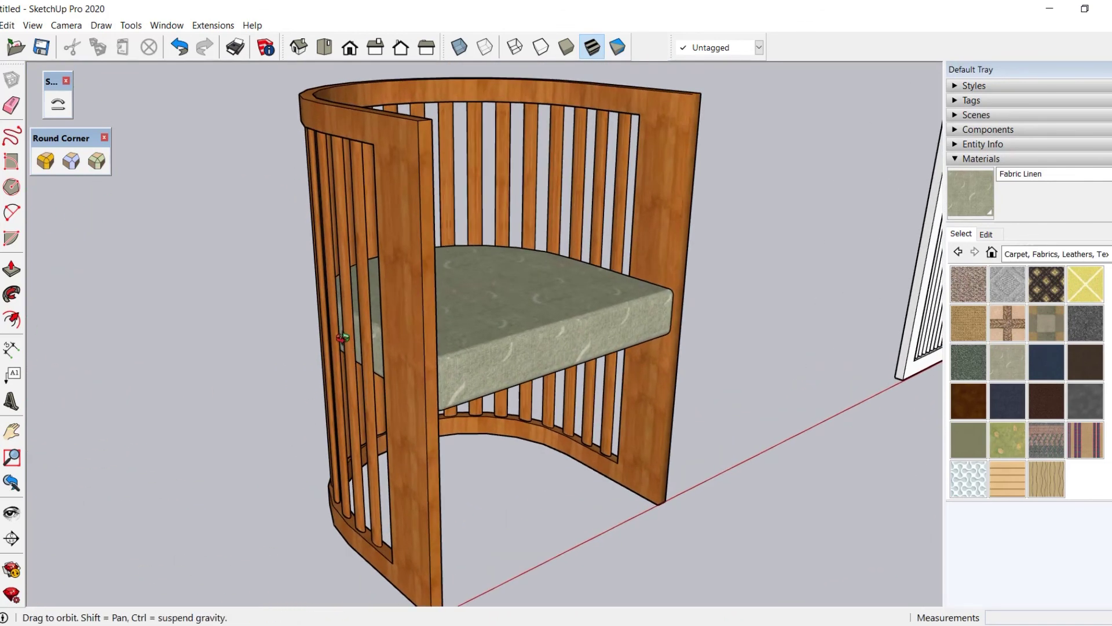
{"action": "scroll", "coordinate": [264, 432], "scroll_direction": "down", "scroll_amount": 4}
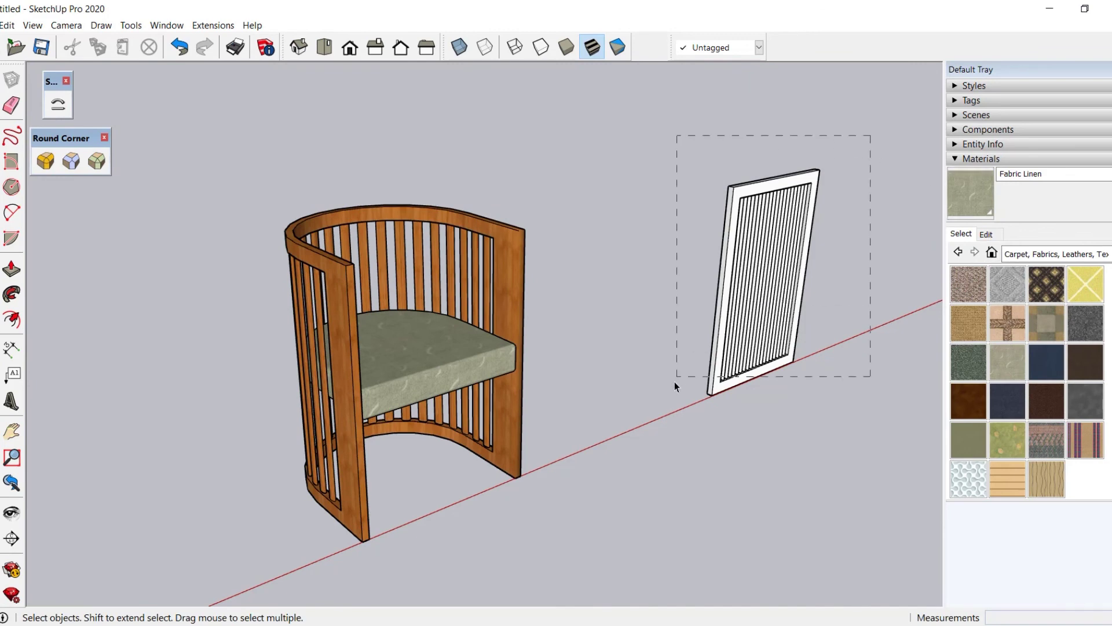
{"action": "left_click_drag", "start_coordinate": [674, 382], "coordinate": [665, 418]}
{"action": "key", "text": "Delete"}
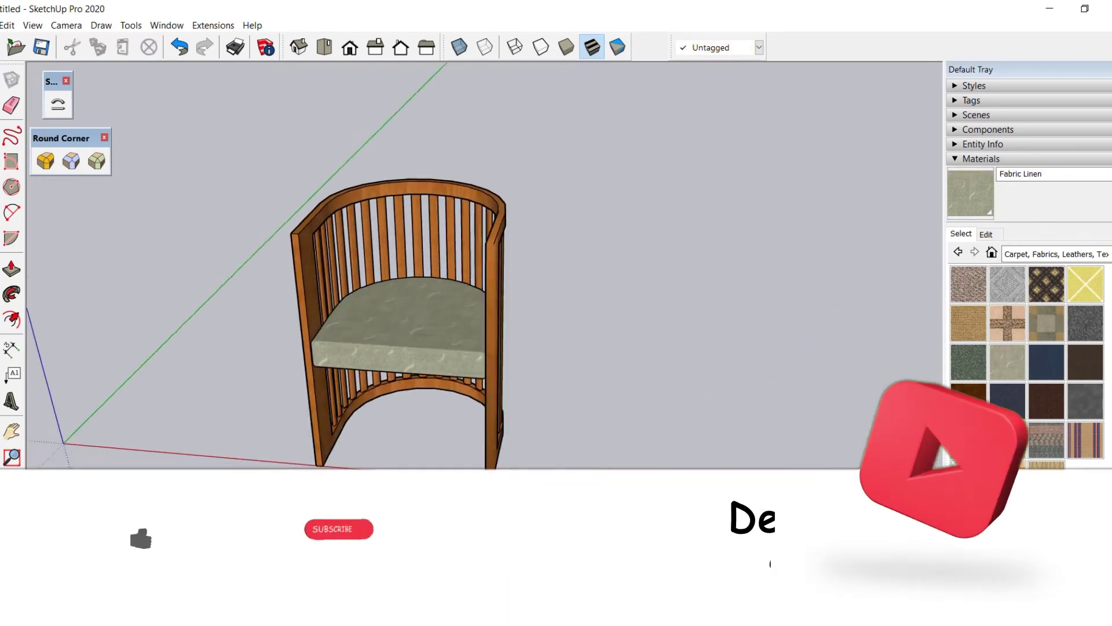
{"action": "middle_click_drag", "start_coordinate": [173, 301], "coordinate": [180, 433]}
{"action": "scroll", "coordinate": [219, 298], "scroll_direction": "up", "scroll_amount": 3}
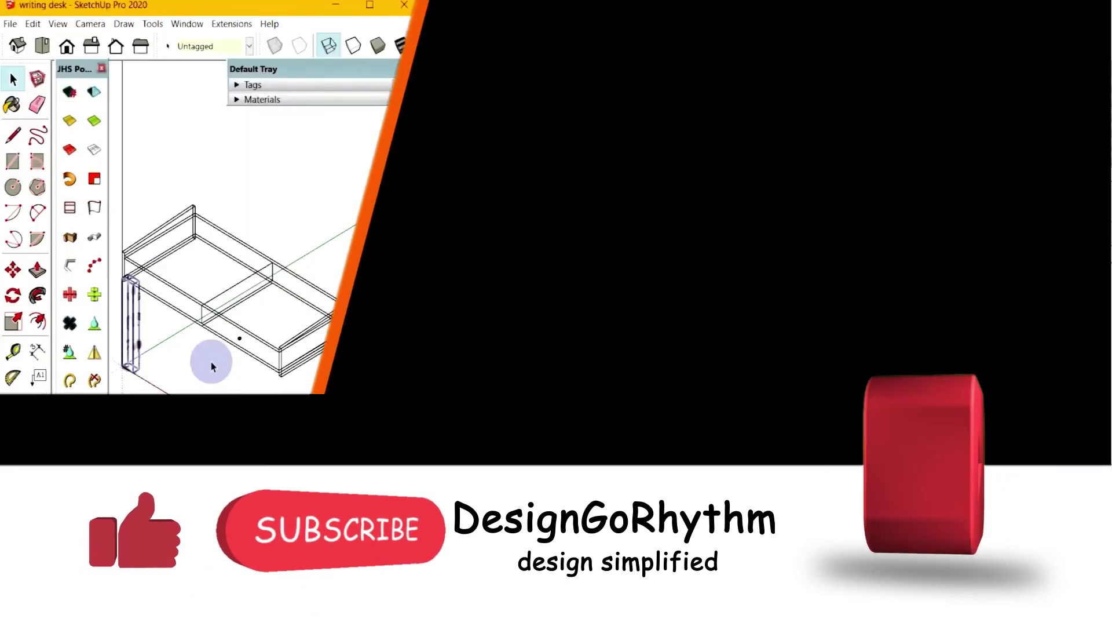